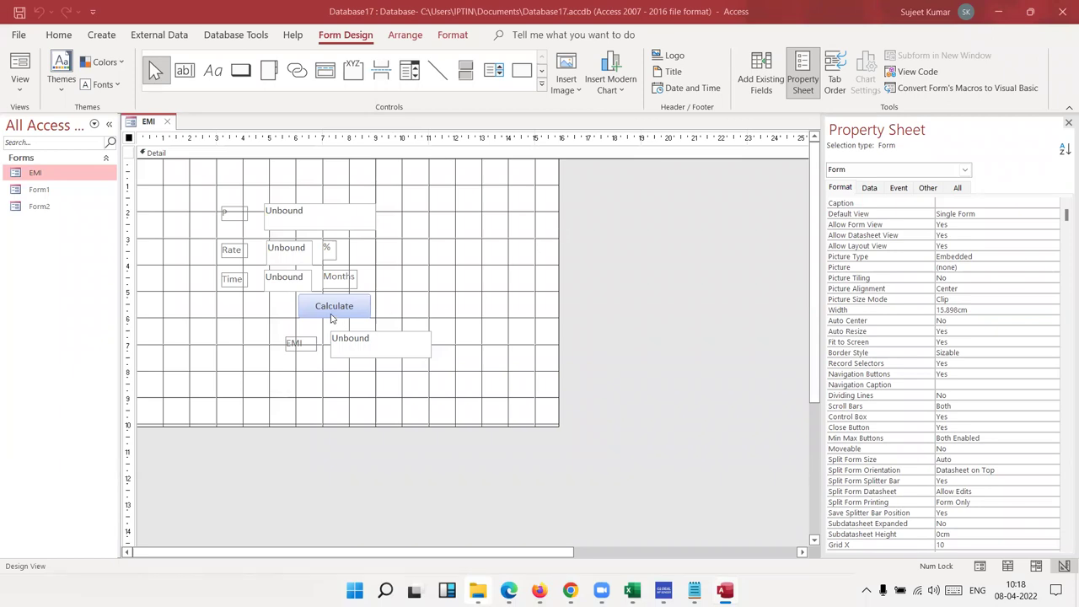
# Step: Inspect the EMI form's P, Rate, Time, Months and % labels, text boxes and Calculate button name
pyautogui.click(223, 217)
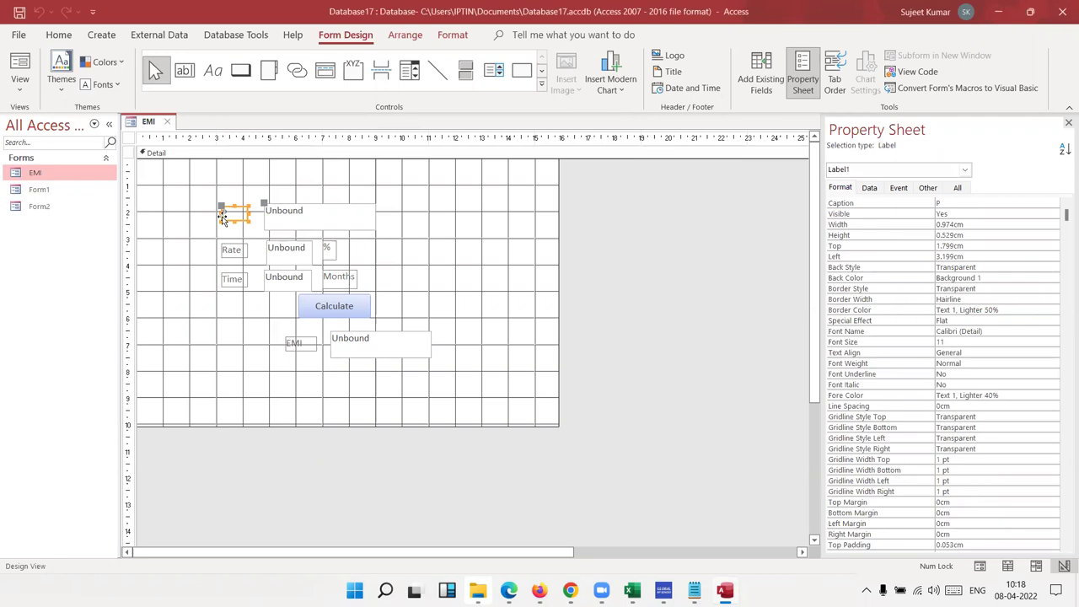
pyautogui.click(225, 254)
pyautogui.click(229, 282)
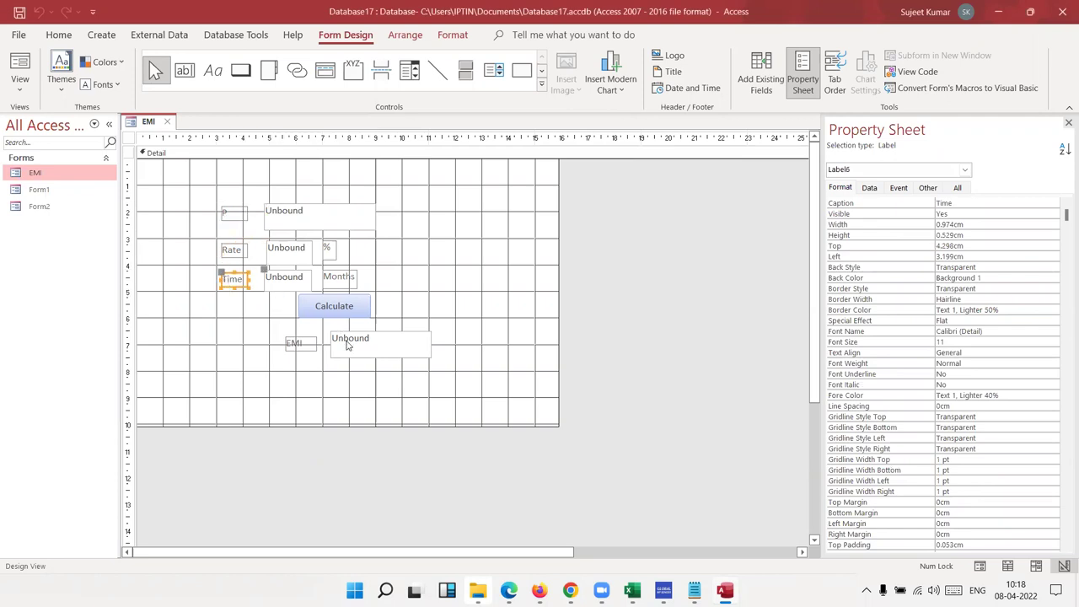
pyautogui.click(337, 286)
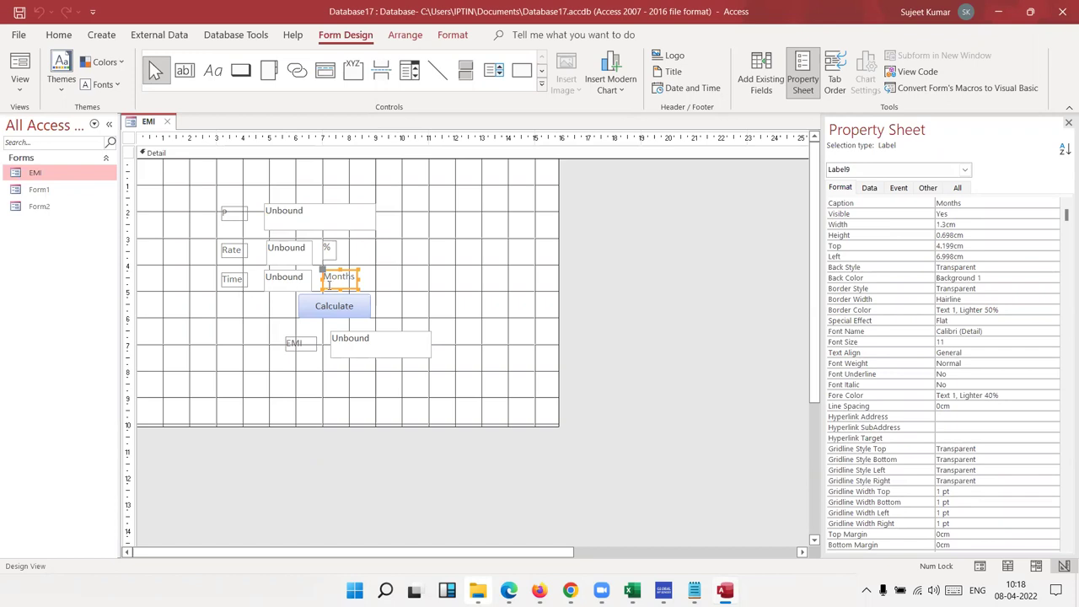
pyautogui.click(273, 258)
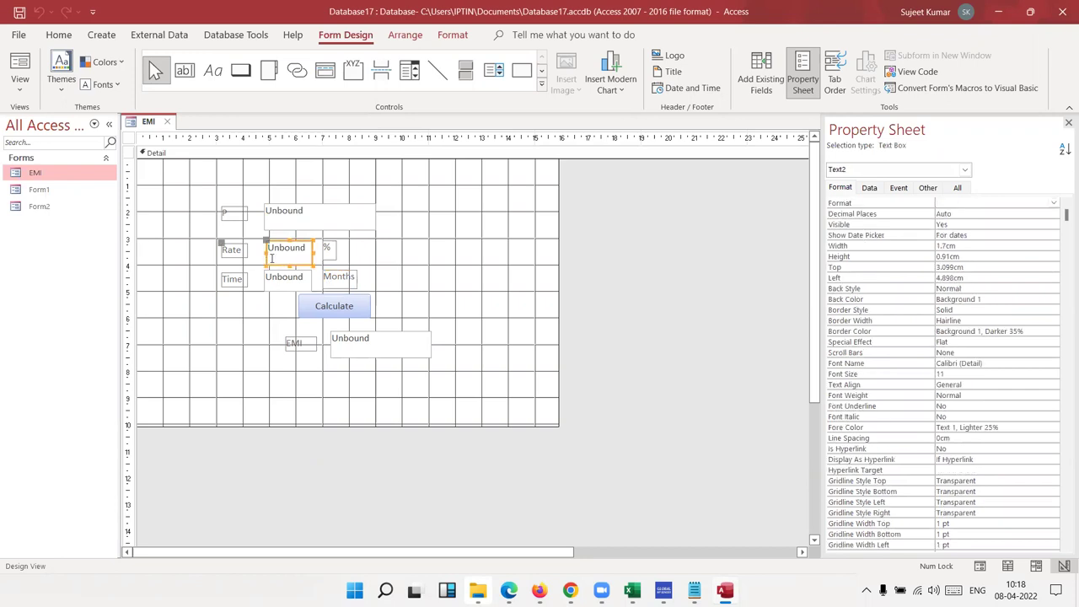
pyautogui.click(327, 257)
pyautogui.click(311, 224)
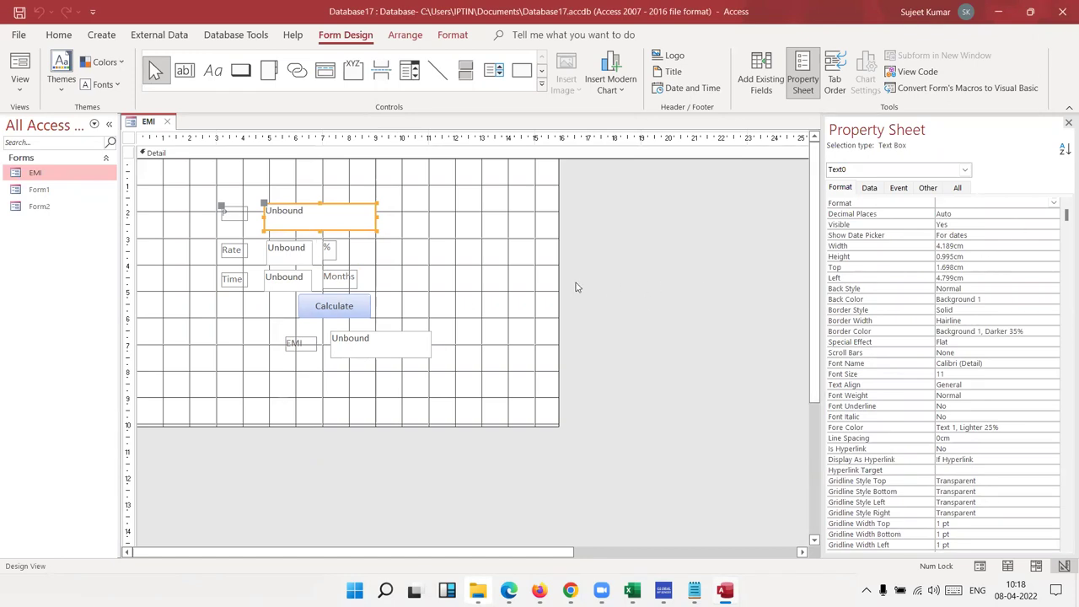
pyautogui.click(351, 307)
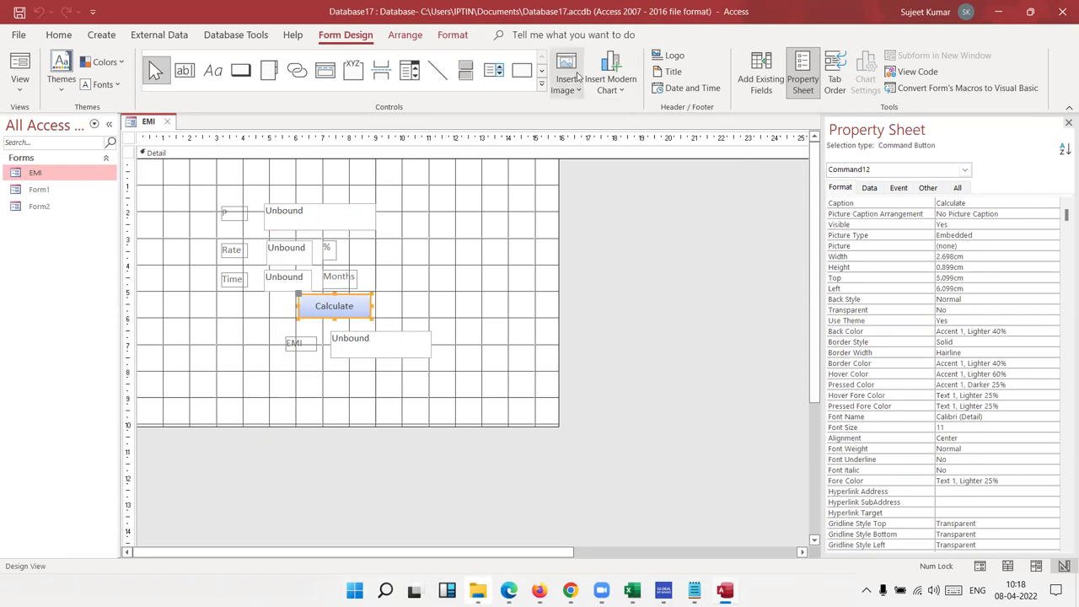
# Step: Open the Form_EMI code module in the Visual Basic editor
pyautogui.press('alt')
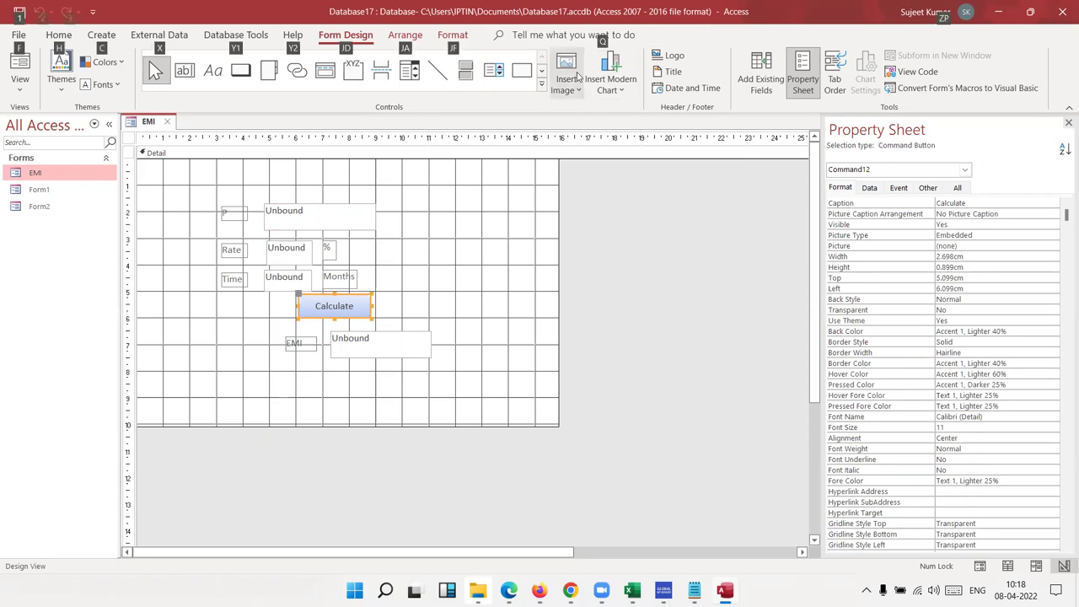
pyautogui.click(577, 74)
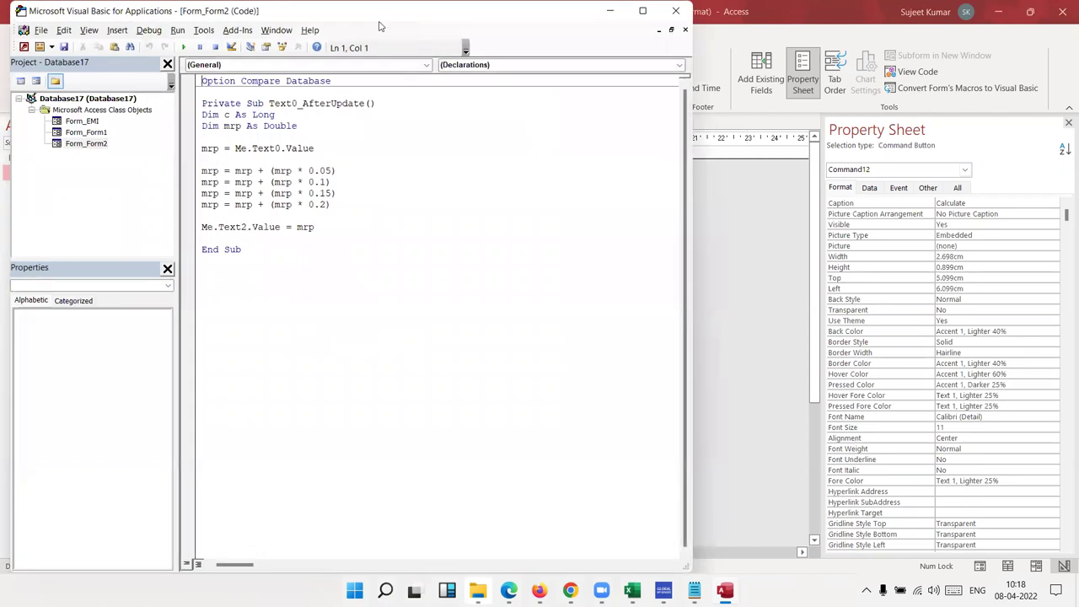
pyautogui.click(95, 123)
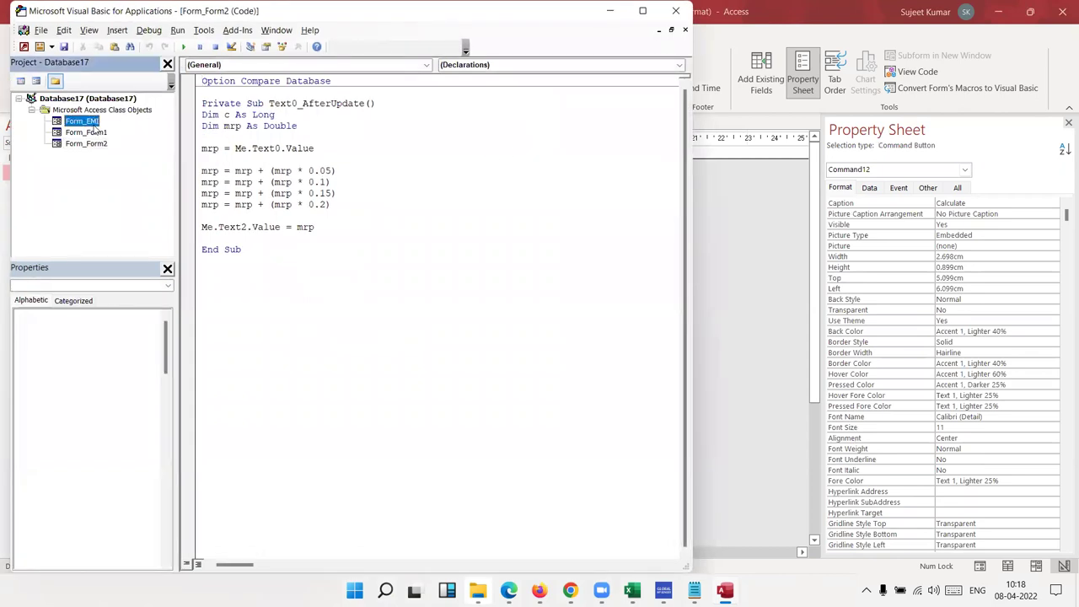
pyautogui.doubleClick(95, 125)
# Step: Insert blank lines below t = Me.Text5.Value in Command12_Click
pyautogui.click(300, 182)
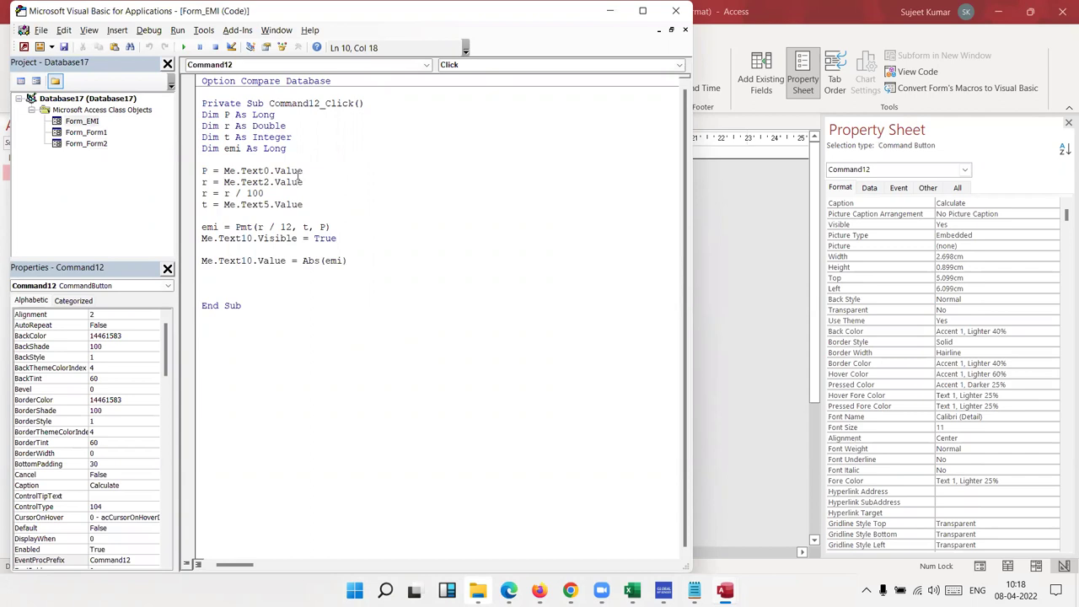
pyautogui.doubleClick(300, 104)
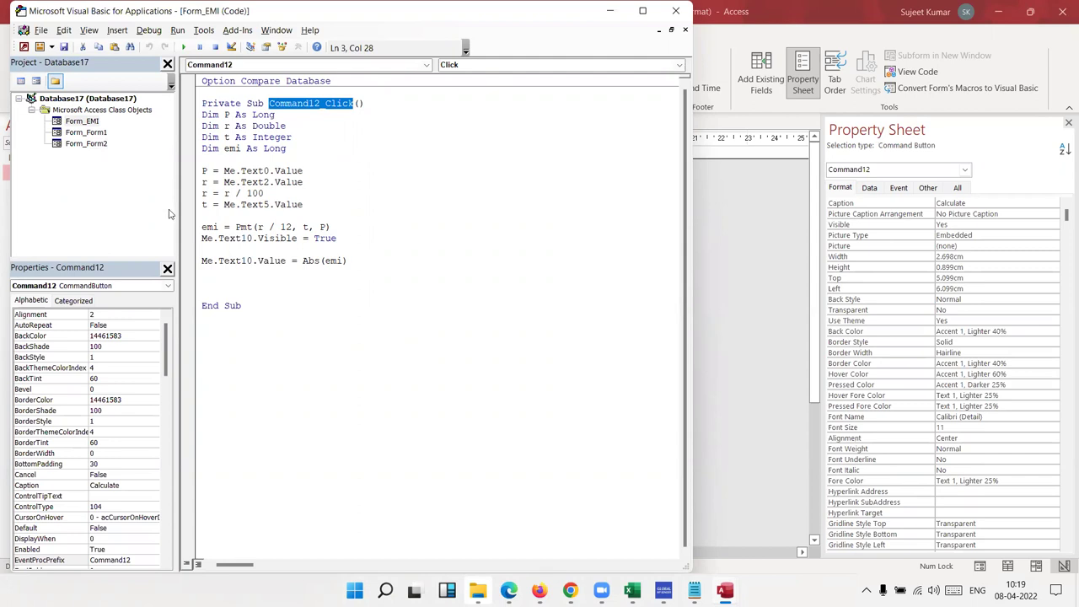
pyautogui.moveTo(199, 205); pyautogui.dragTo(226, 221)
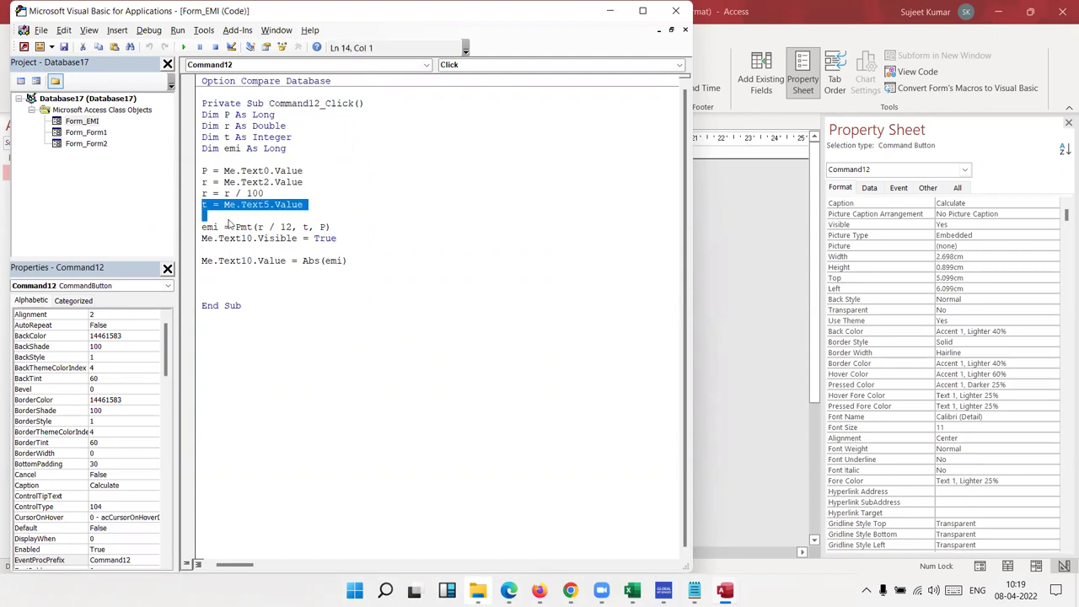
pyautogui.click(211, 211)
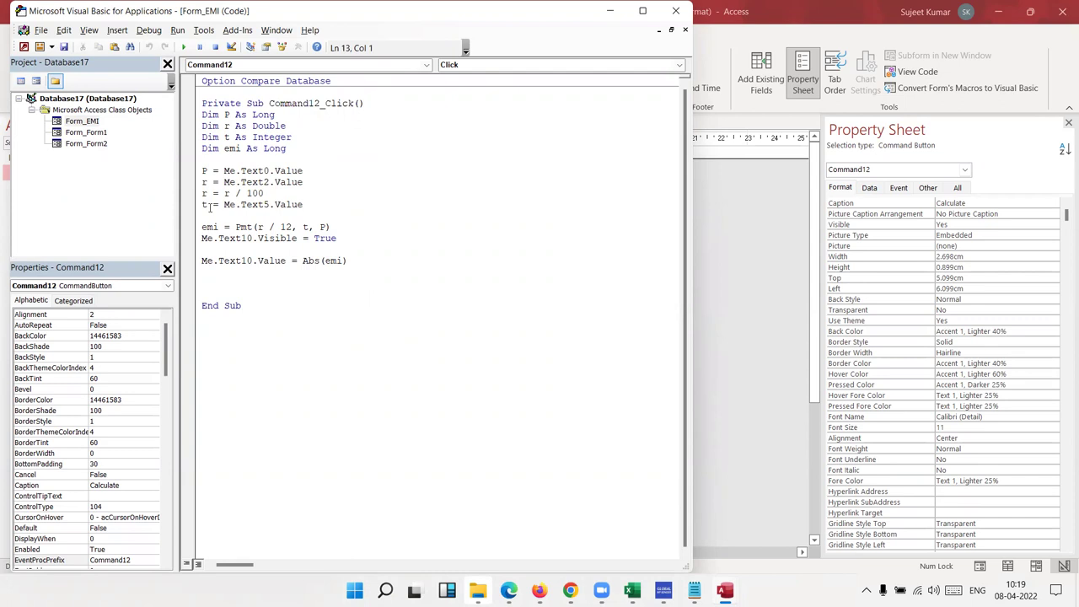
pyautogui.press('Return')
pyautogui.press('Return')
# Step: Type an If t>50 Then block with the MsgBox "Do not Enter More Then 50" warning, Exit Sub and End If
pyautogui.press('Up')
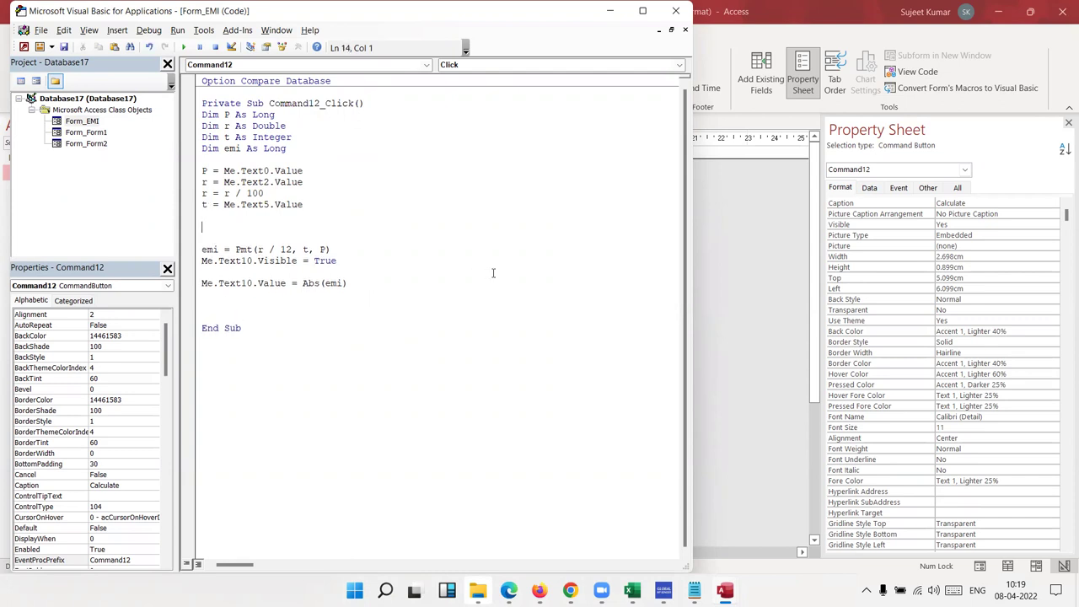
pyautogui.write('if ')
pyautogui.write('t')
pyautogui.write('> 50 then')
pyautogui.press('Return')
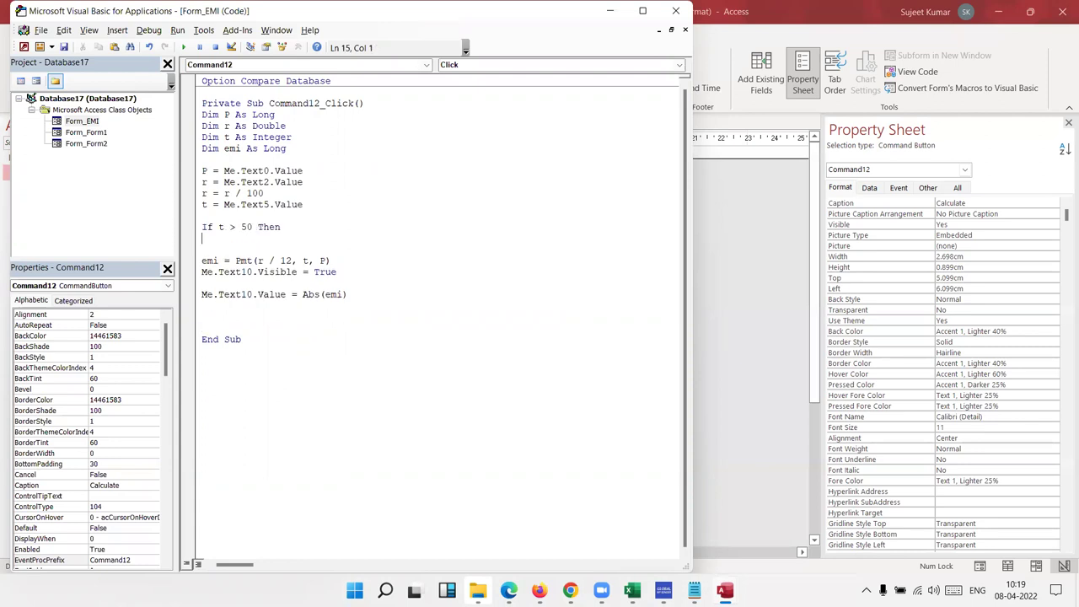
pyautogui.write('msgbox ')
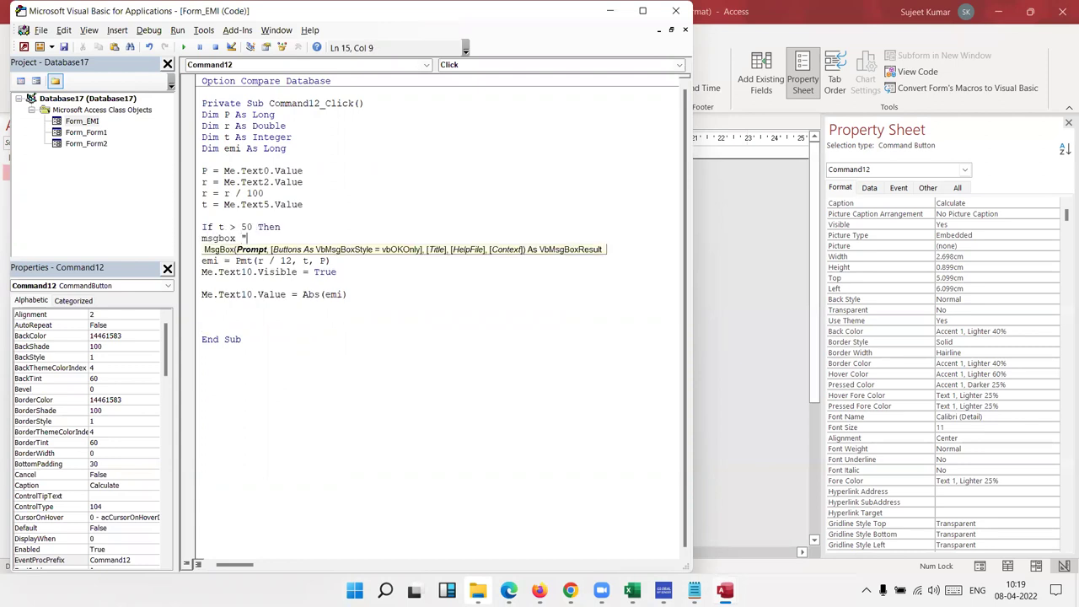
pyautogui.write('Do')
pyautogui.write('not Enter MoreThen 50')
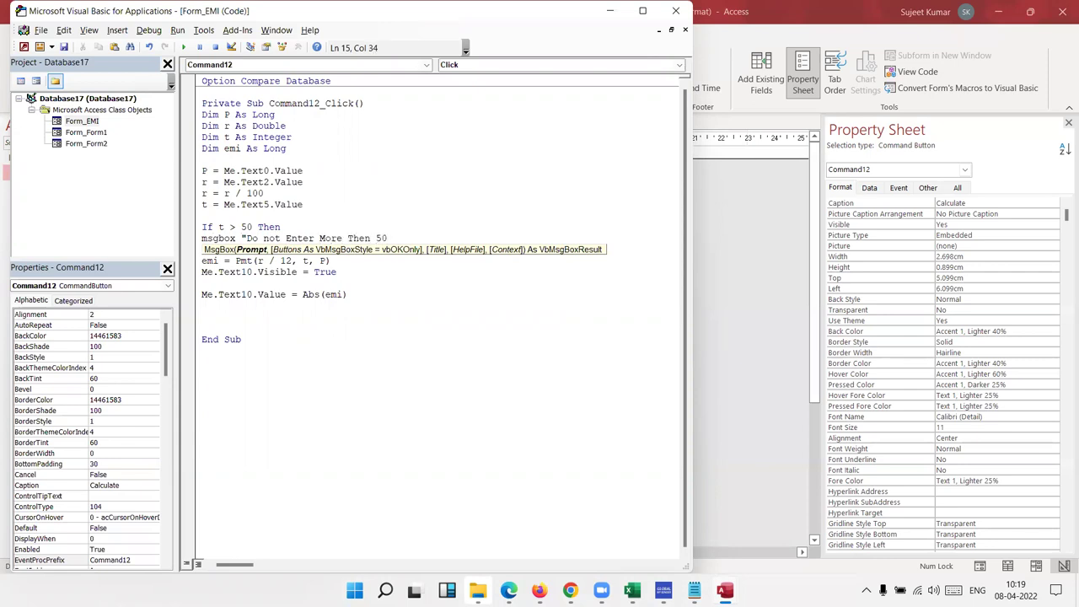
pyautogui.write('"')
pyautogui.press('Return')
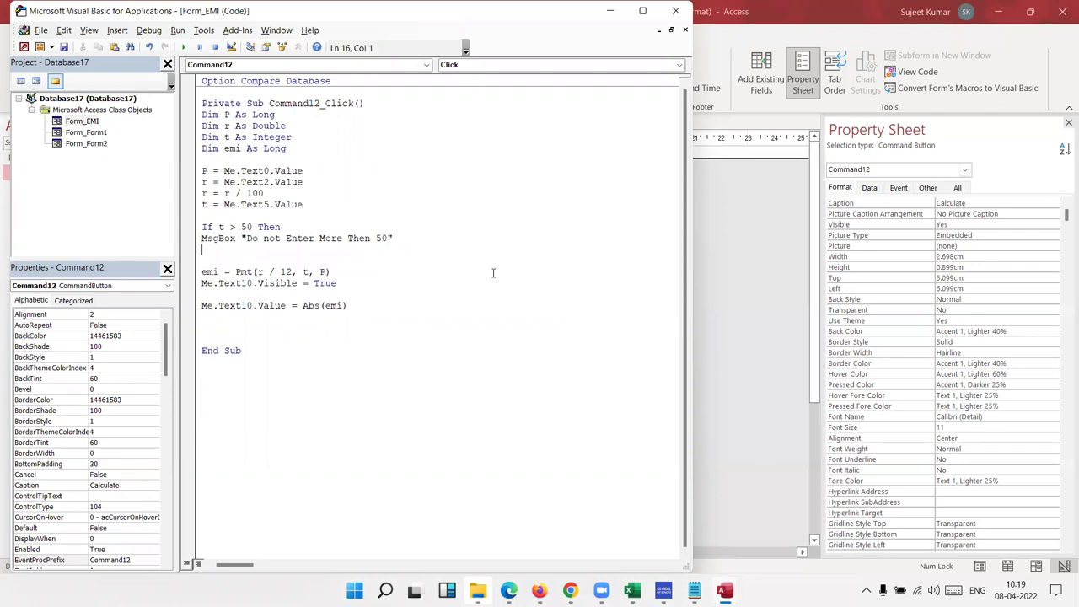
pyautogui.write('exit ')
pyautogui.write('Sub')
pyautogui.press('Return')
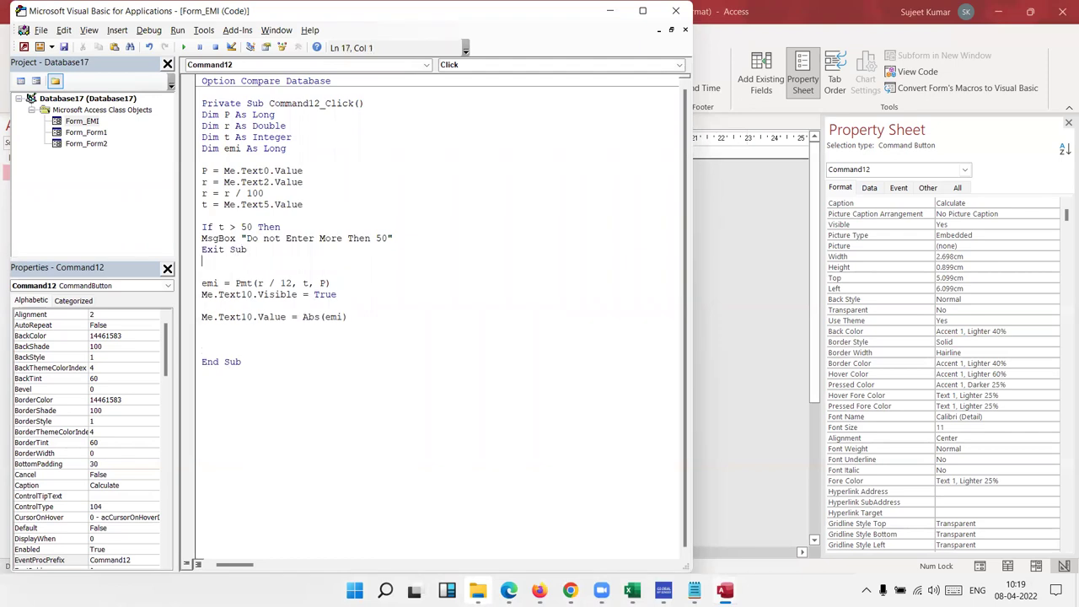
pyautogui.write('end if')
pyautogui.press('Return')
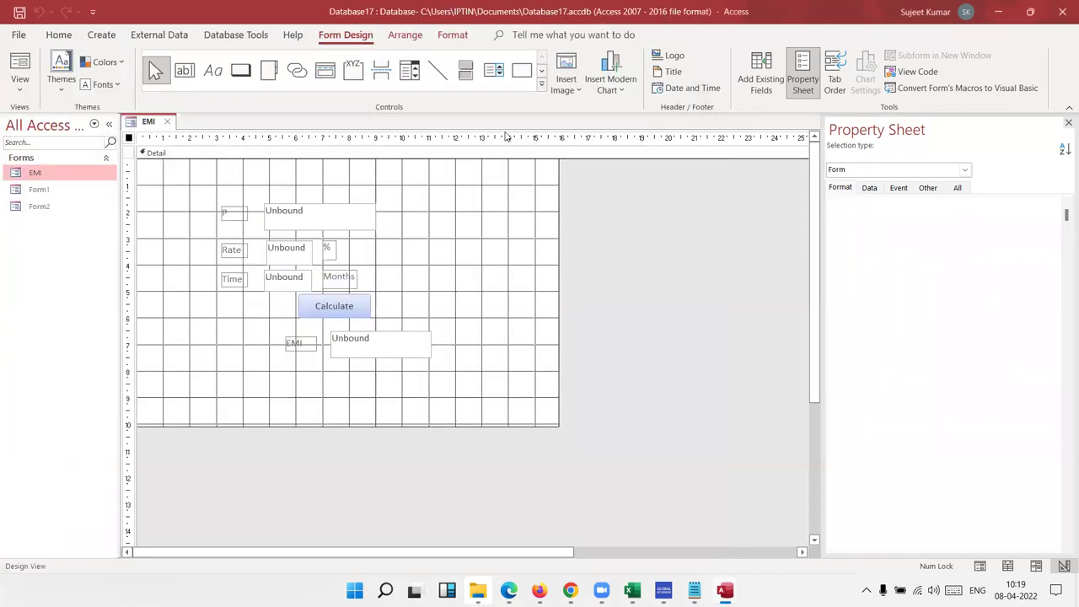
# Step: Close the EMI form design and save the changes
pyautogui.click(751, 247)
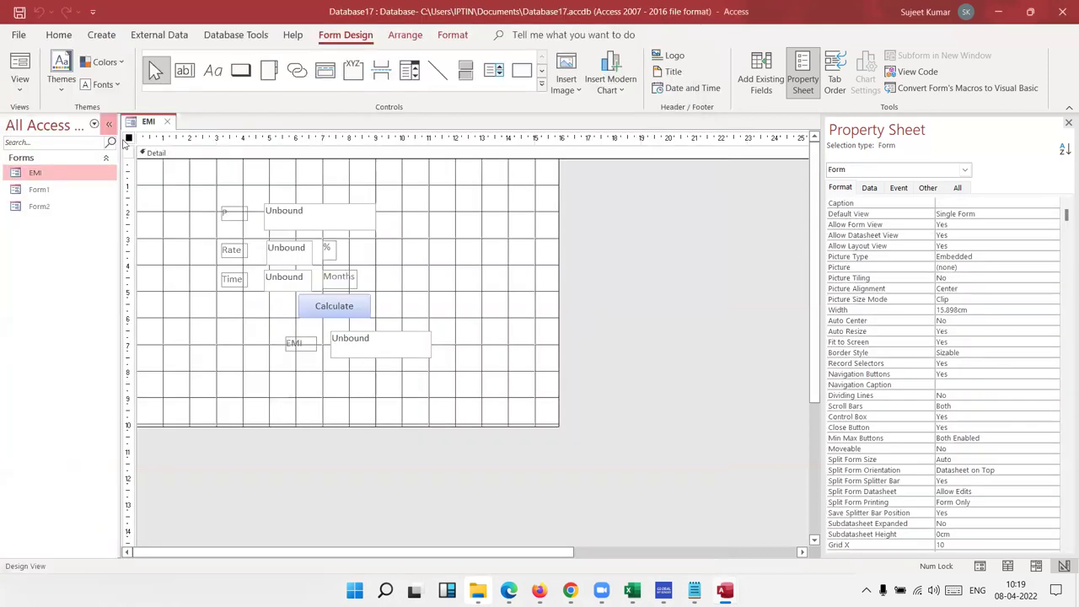
pyautogui.click(166, 122)
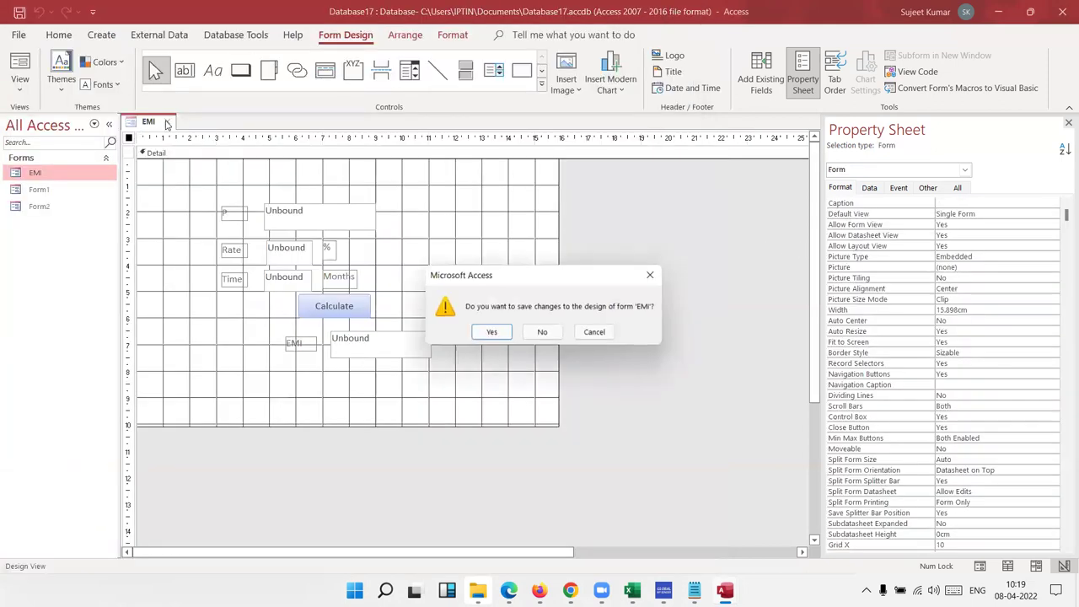
pyautogui.click(487, 332)
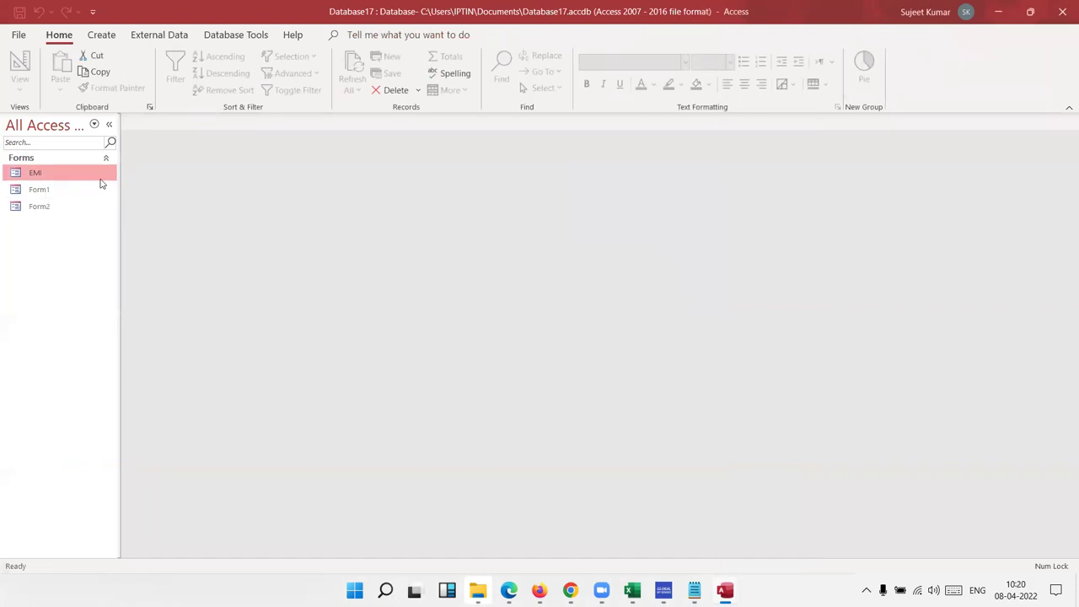
# Step: Test the EMI form with Time 65, debug the resulting error and reset the code run
pyautogui.doubleClick(100, 174)
pyautogui.write('65')
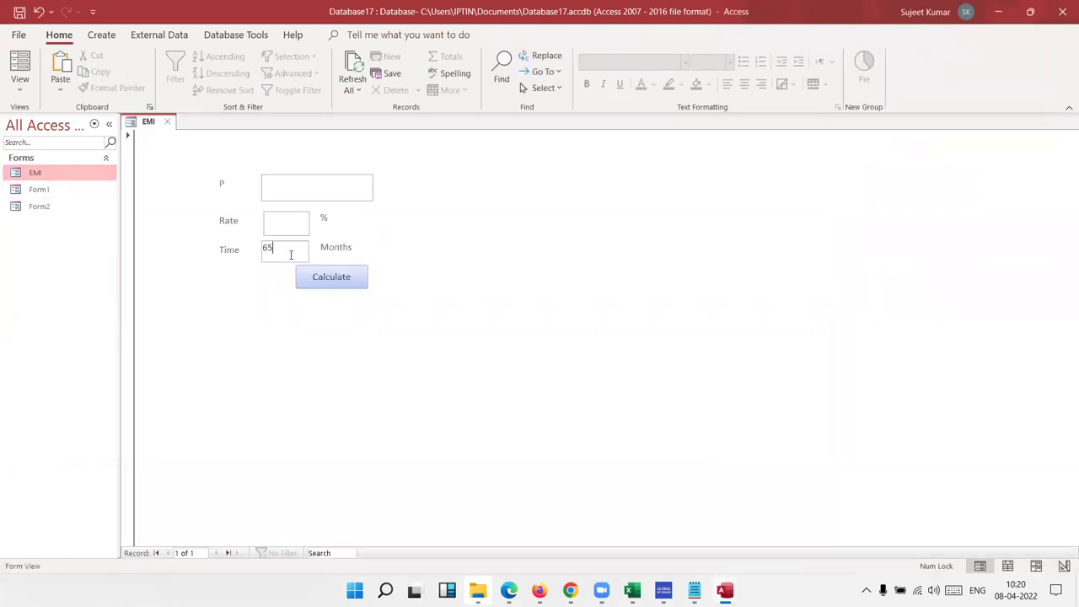
pyautogui.click(335, 279)
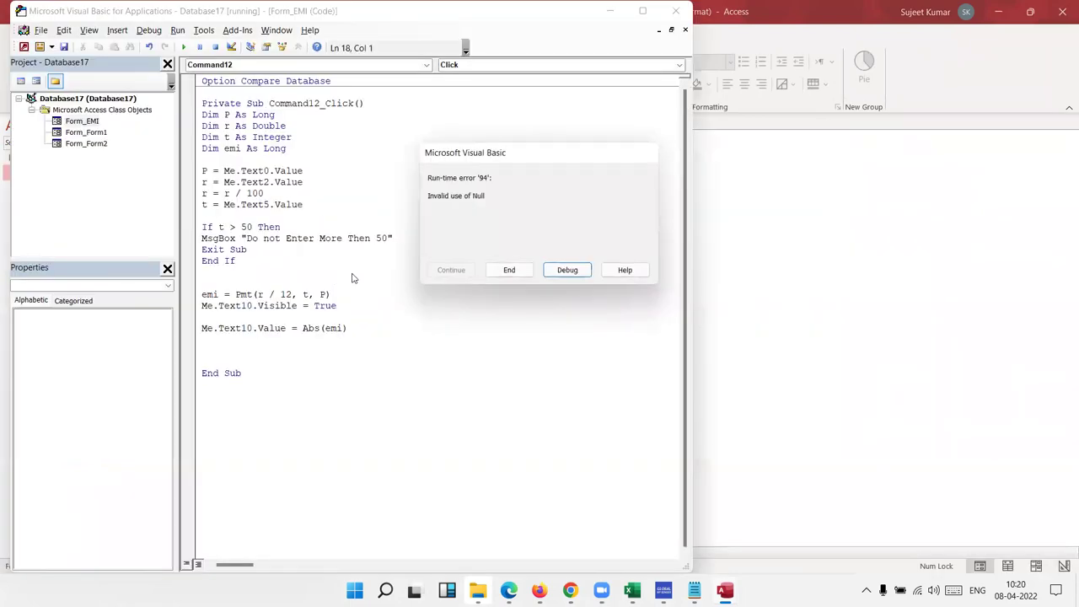
pyautogui.click(565, 272)
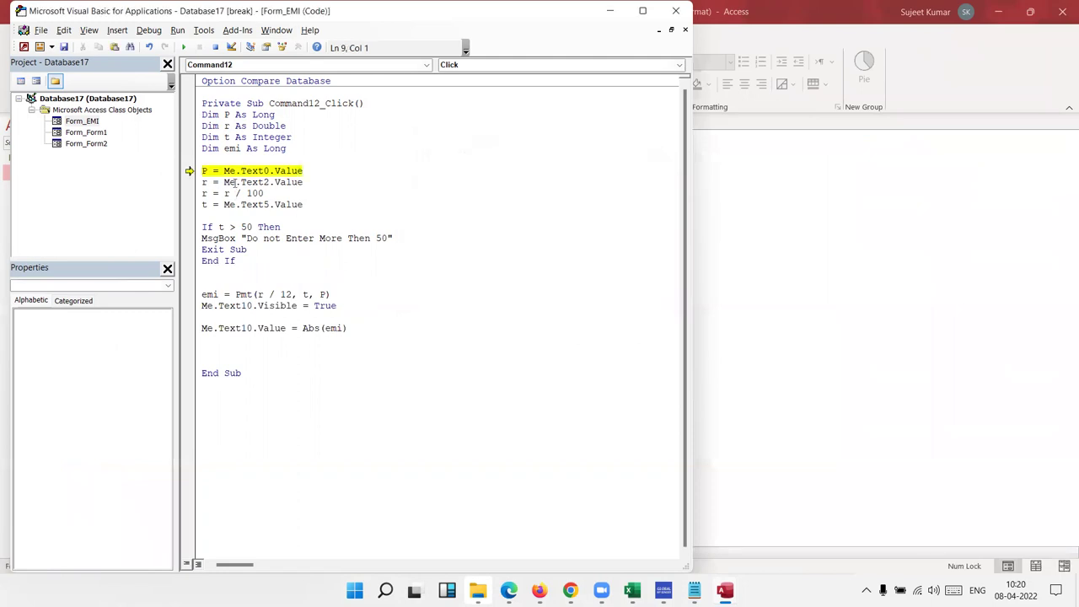
pyautogui.moveTo(204, 172)
pyautogui.click(216, 48)
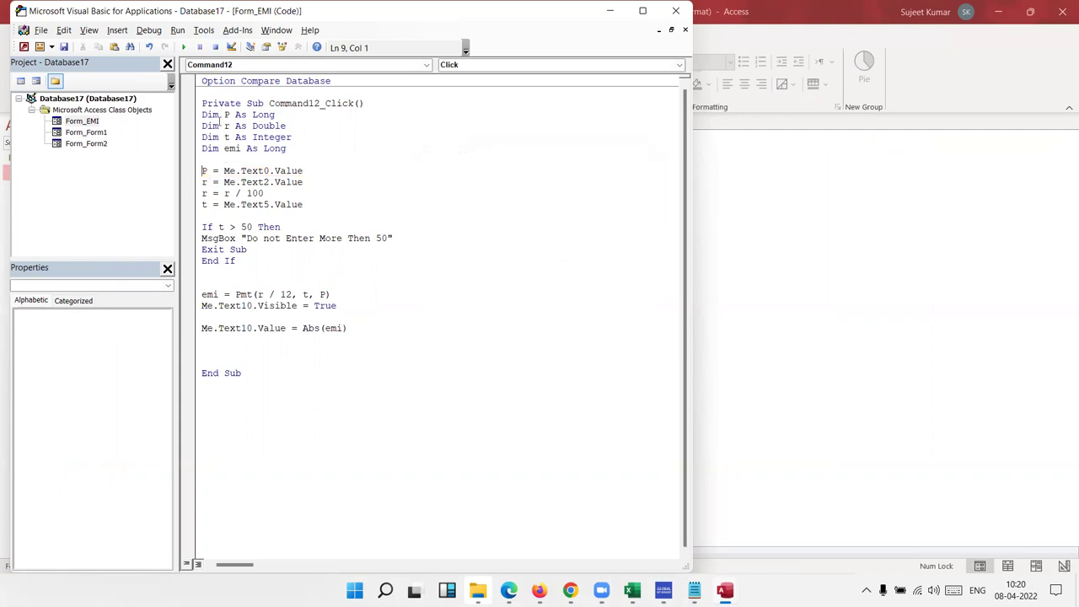
# Step: Cut the If t > 50 … End If block out of the code
pyautogui.click(195, 228)
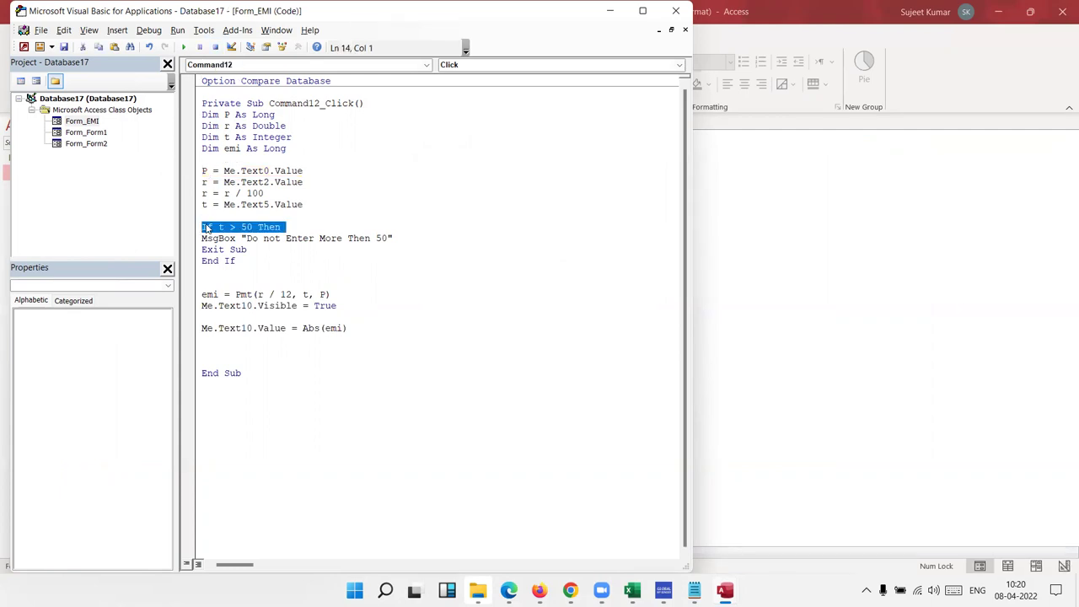
pyautogui.moveTo(204, 228); pyautogui.dragTo(240, 261)
pyautogui.hotkey('ctrl', 'c')
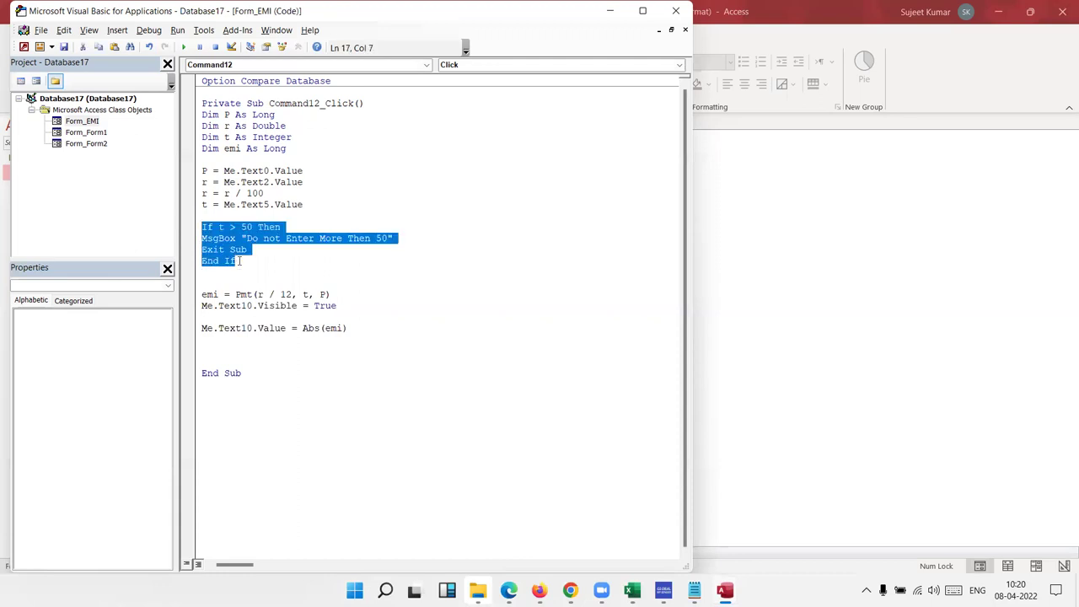
pyautogui.press('Delete')
# Step: Paste the If t > 50 block directly below the Dim declarations
pyautogui.click(210, 162)
pyautogui.press('Return')
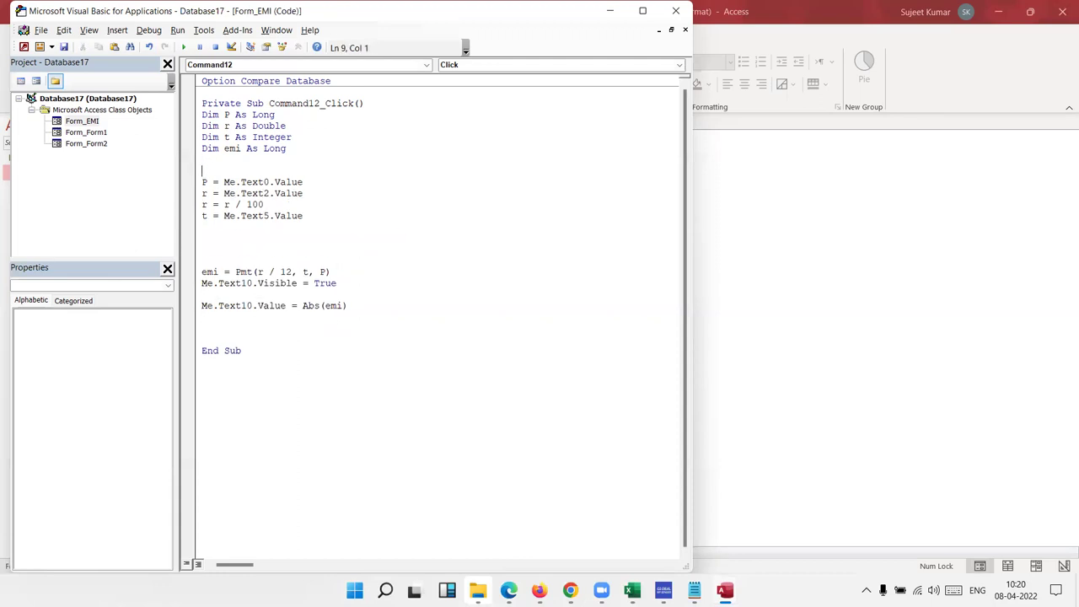
pyautogui.press('Return')
pyautogui.click(214, 162)
pyautogui.hotkey('ctrl', 'v')
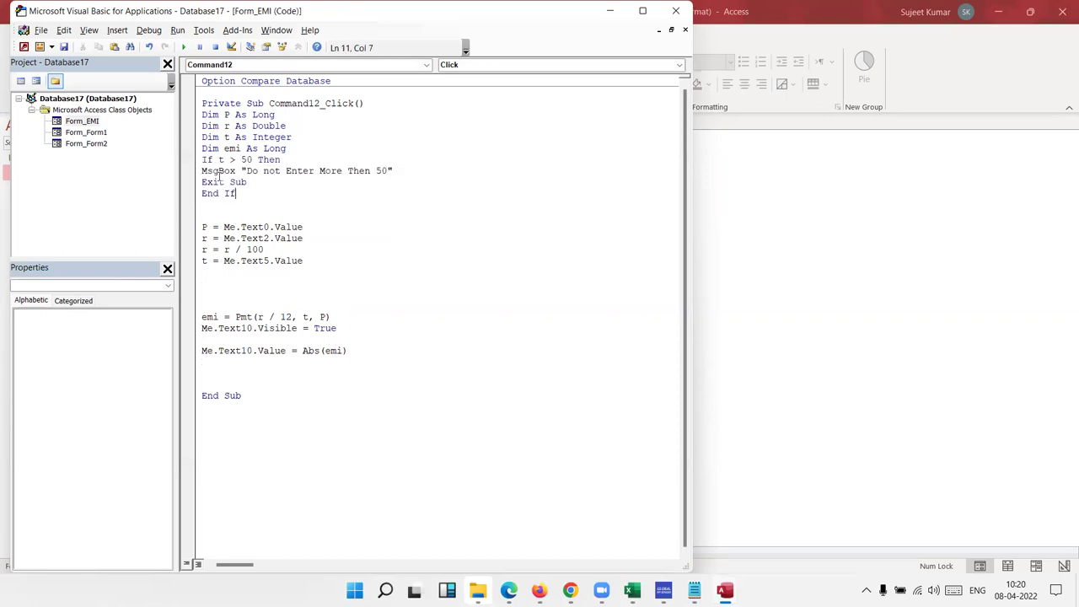
# Step: Test Calculate on the EMI form, debug the Invalid use of Null error and reset
pyautogui.click(338, 214)
pyautogui.hotkey('alt', 'F11')
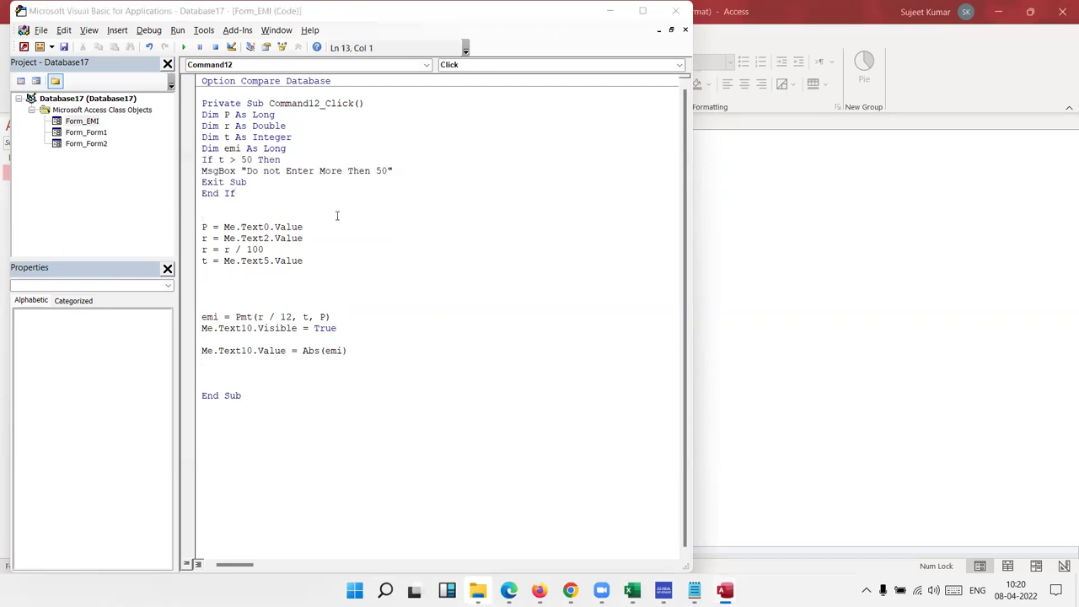
pyautogui.click(337, 283)
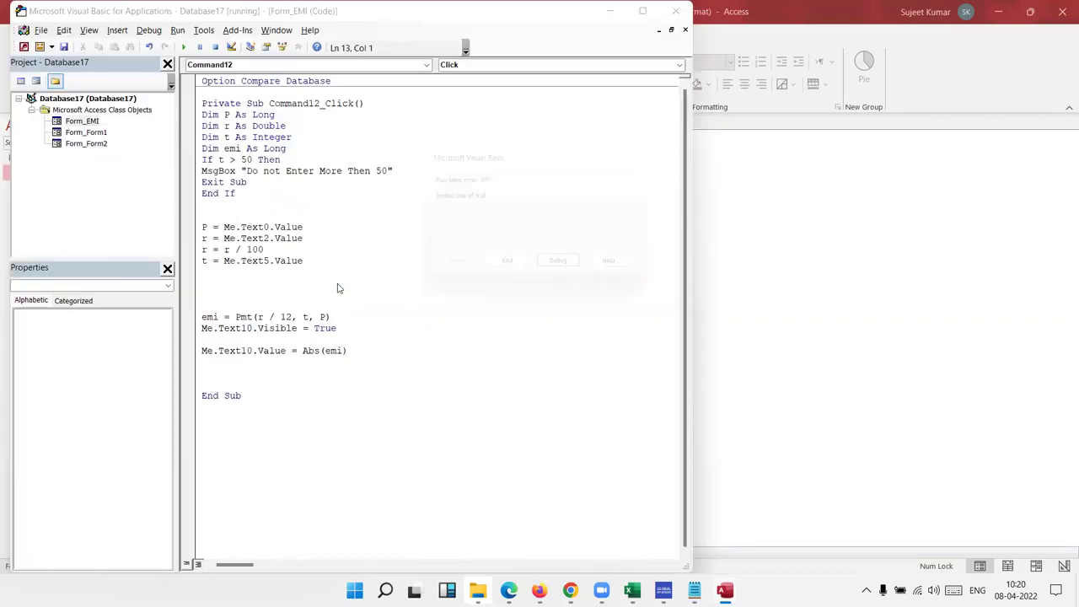
pyautogui.click(566, 270)
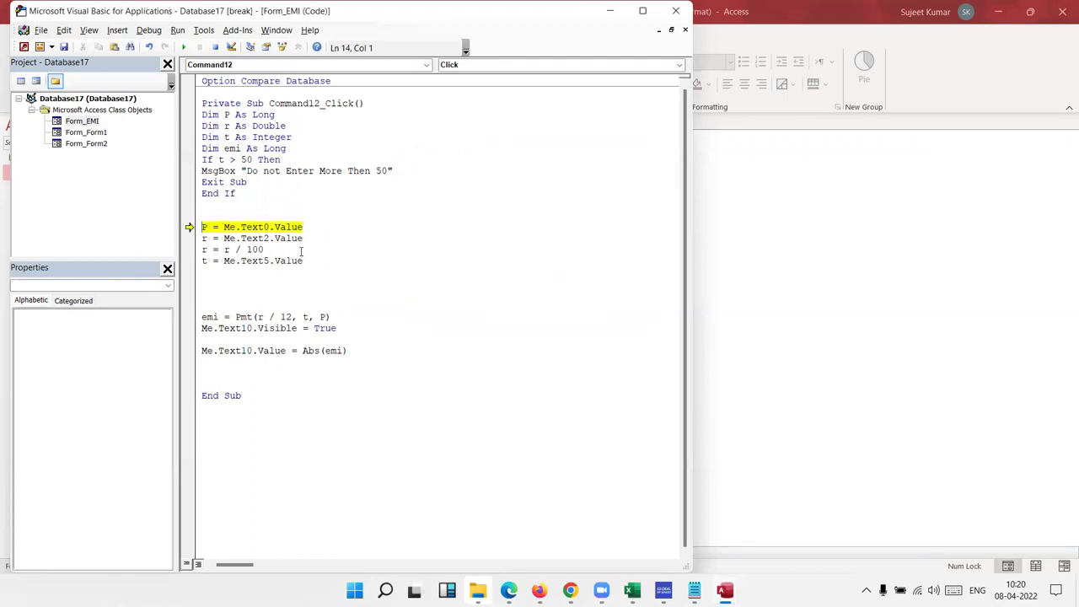
pyautogui.click(260, 205)
pyautogui.click(215, 48)
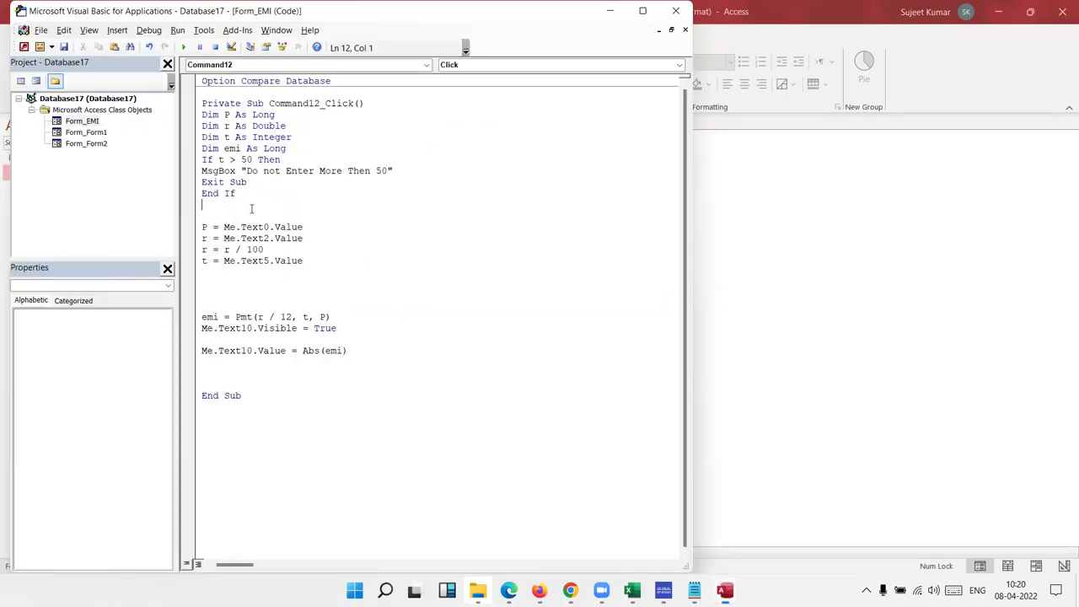
# Step: Move the If t > 50 block to just below t = Me.Text5.Value
pyautogui.click(249, 193)
pyautogui.moveTo(249, 193); pyautogui.dragTo(200, 159)
pyautogui.press('Delete')
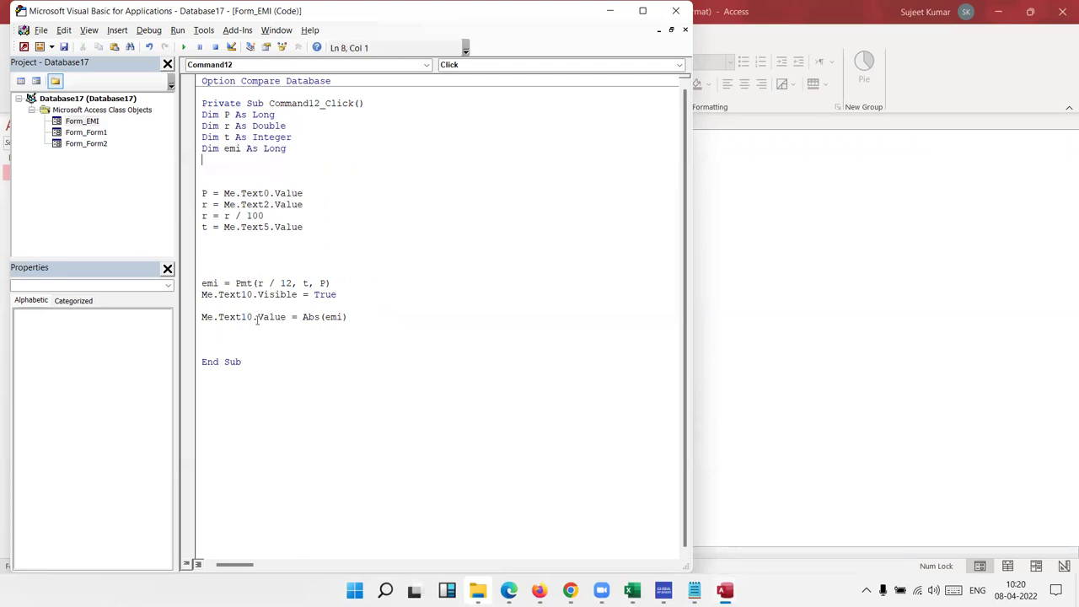
pyautogui.click(221, 249)
pyautogui.hotkey('ctrl', 'v')
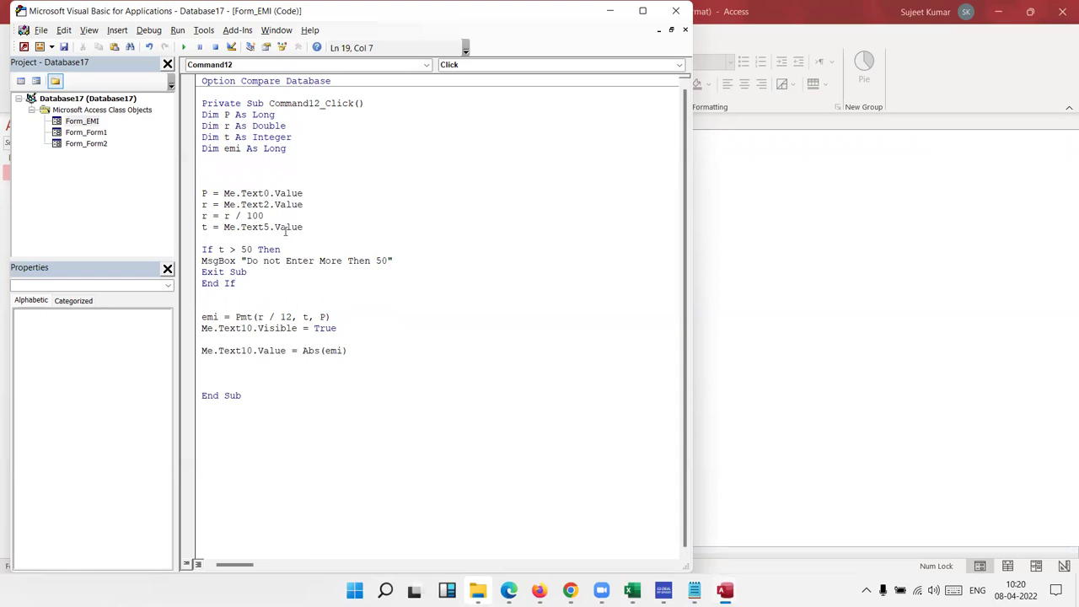
# Step: Type 'on error resume next' on the empty line below the declarations
pyautogui.click(305, 205)
pyautogui.click(296, 193)
pyautogui.click(225, 180)
pyautogui.click(225, 177)
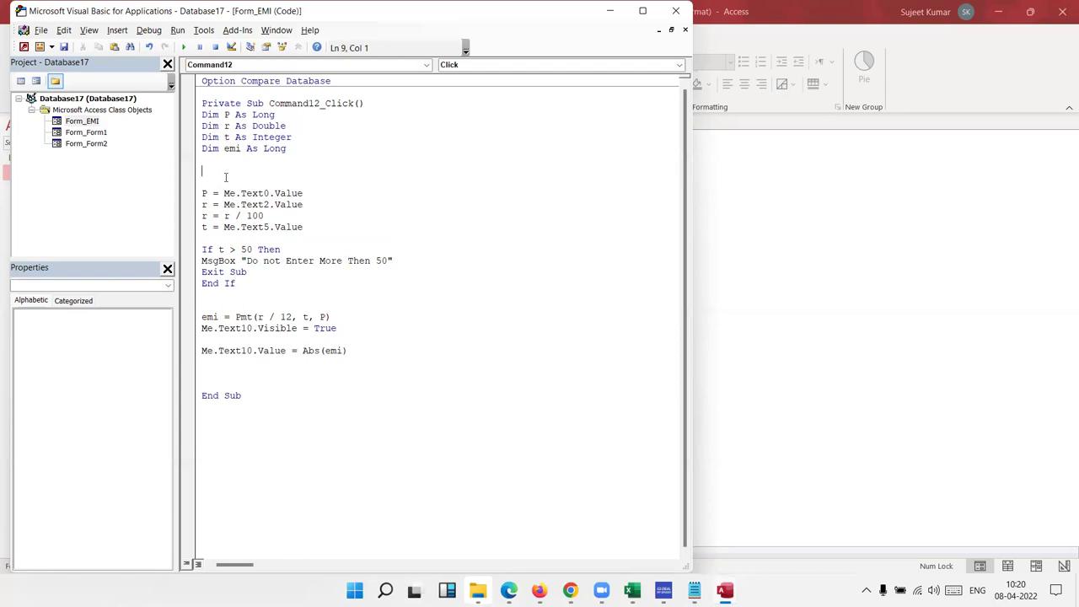
pyautogui.write('on ')
pyautogui.write('error ')
pyautogui.write('resume next')
# Step: Test Time 65 on the EMI form and dismiss the 'Do not Enter More Then 50' warning twice
pyautogui.click(229, 216)
pyautogui.hotkey('alt', 'F11')
pyautogui.click(321, 285)
pyautogui.click(321, 284)
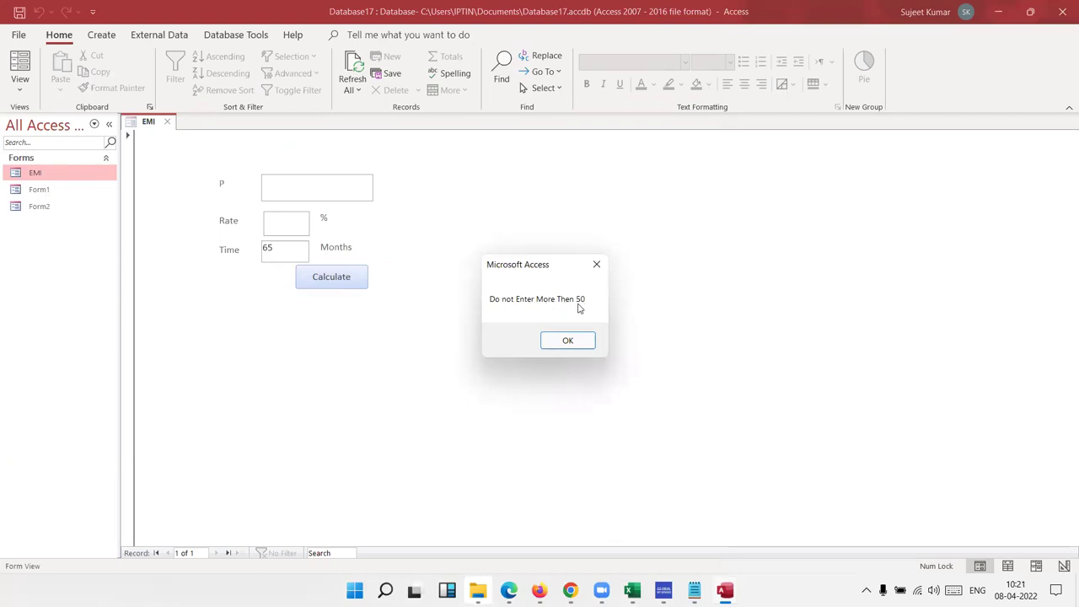
pyautogui.click(567, 345)
pyautogui.click(322, 287)
pyautogui.click(565, 339)
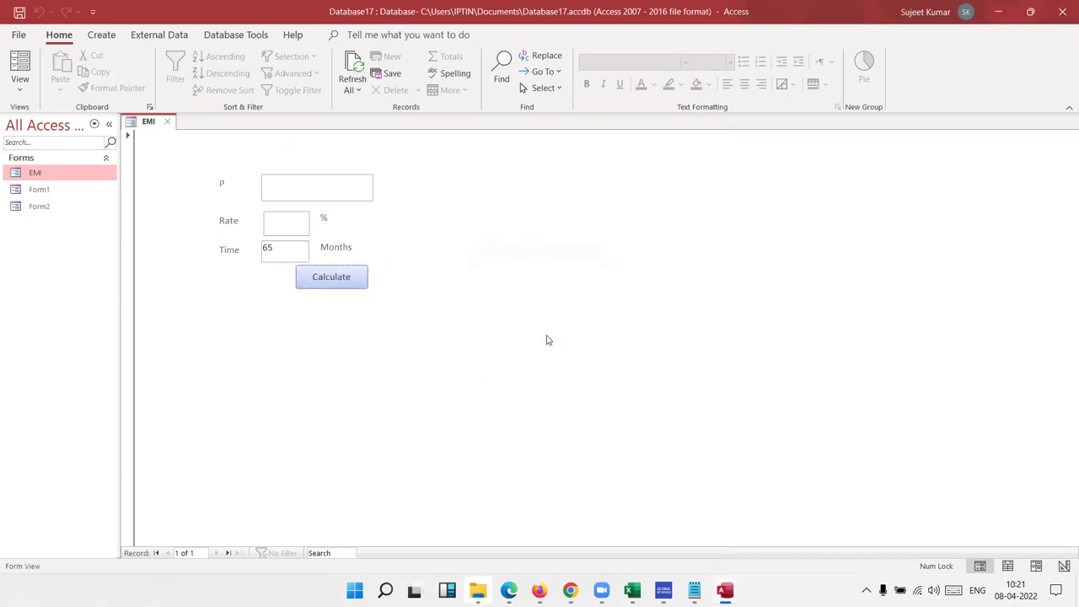
# Step: Click between the empty P and Rate fields on the form
pyautogui.click(296, 183)
pyautogui.click(285, 215)
pyautogui.click(275, 177)
# Step: Add blank lines under the over-50 End If and begin typing 'if p' there
pyautogui.hotkey('alt', 'F11')
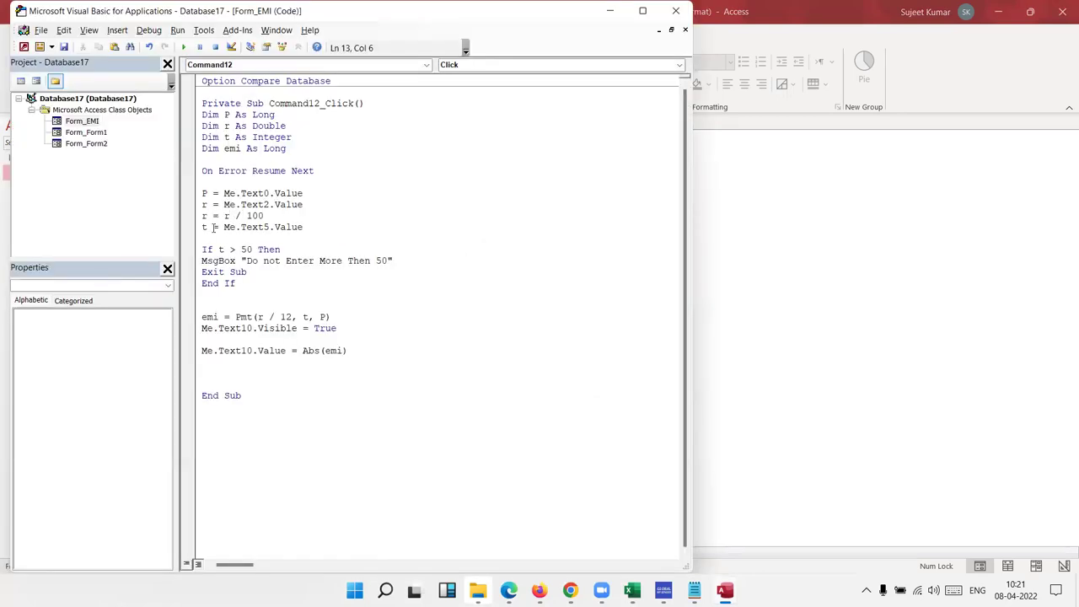
pyautogui.click(213, 237)
pyautogui.click(215, 293)
pyautogui.press('Return')
pyautogui.press('Return')
pyautogui.click(203, 306)
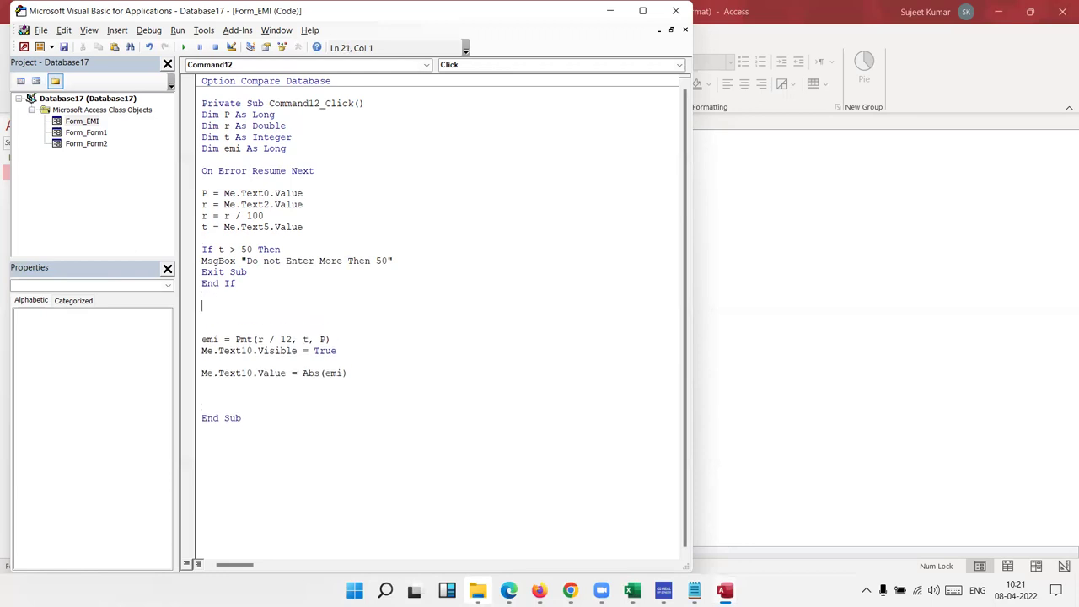
pyautogui.write('if me')
pyautogui.press('BackSpace')
pyautogui.press('BackSpace')
pyautogui.write('p')
# Step: Complete If P = 0 Then with MsgBox "Please Enter P first", Exit Sub and End If
pyautogui.write('=0 ')
pyautogui.write('th')
pyautogui.press('Return')
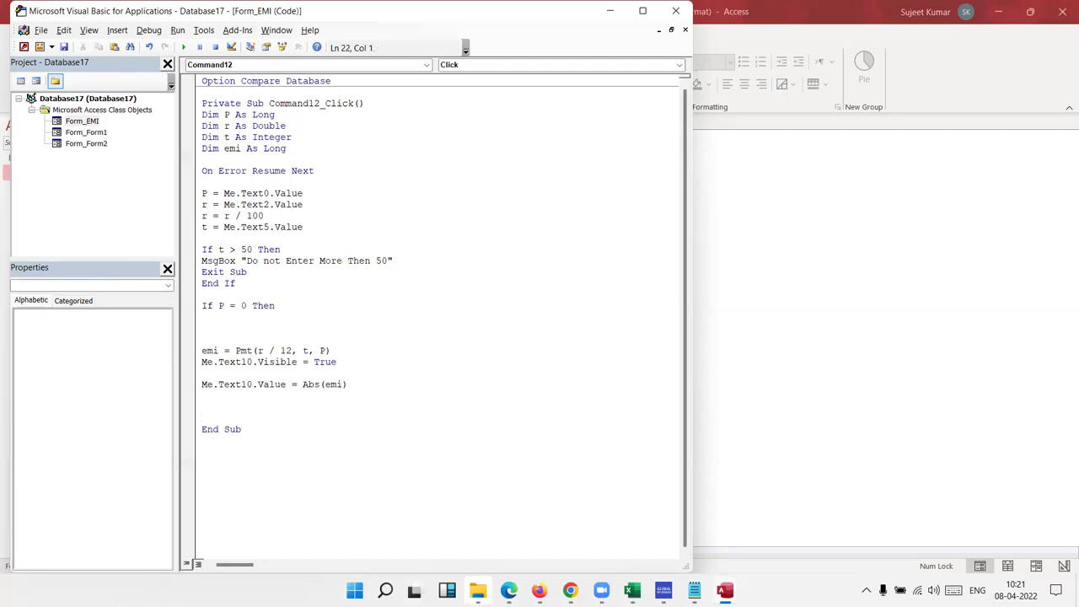
pyautogui.write('msgbo')
pyautogui.write('x "Please Enter ')
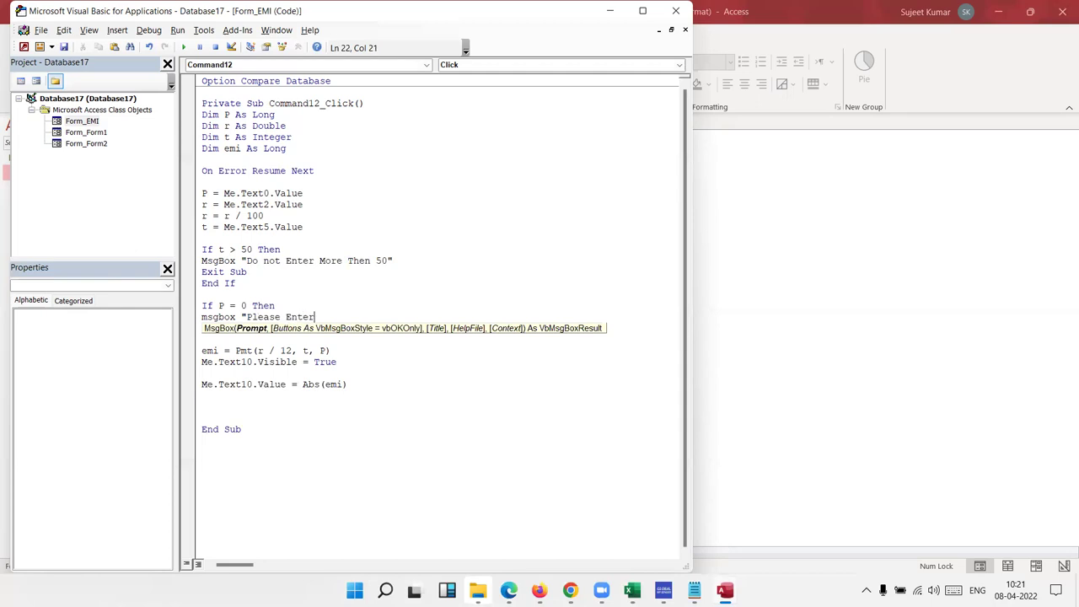
pyautogui.write('P first"')
pyautogui.press('Return')
pyautogui.write('exit sub')
pyautogui.press('Return')
pyautogui.write('end if')
pyautogui.press('Return')
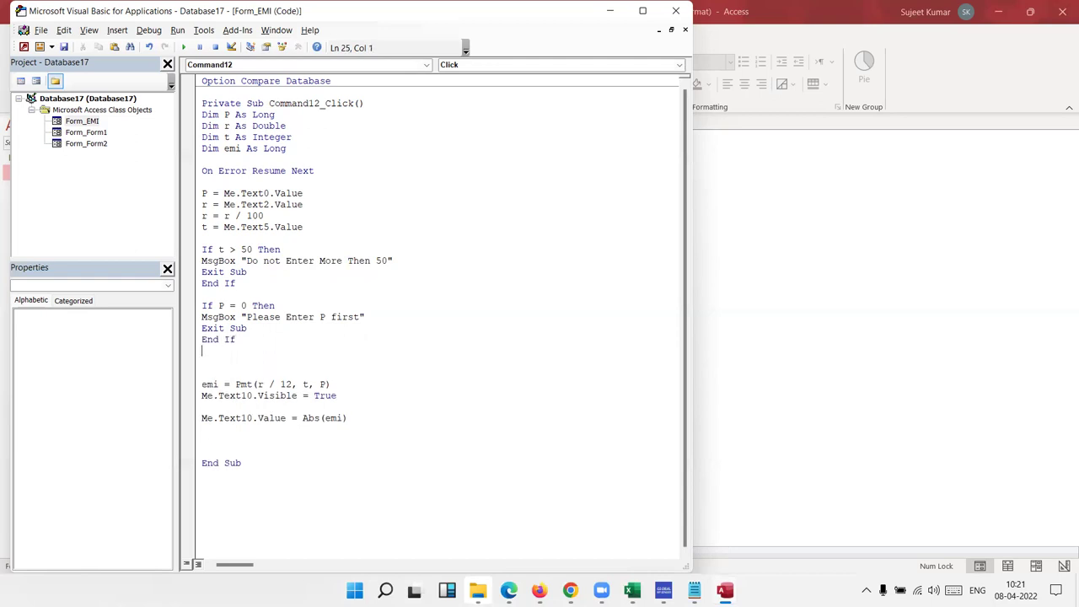
# Step: Select over the new block and emi calculation lines, then return to the EMI form
pyautogui.hotkey('shift', 'Up')
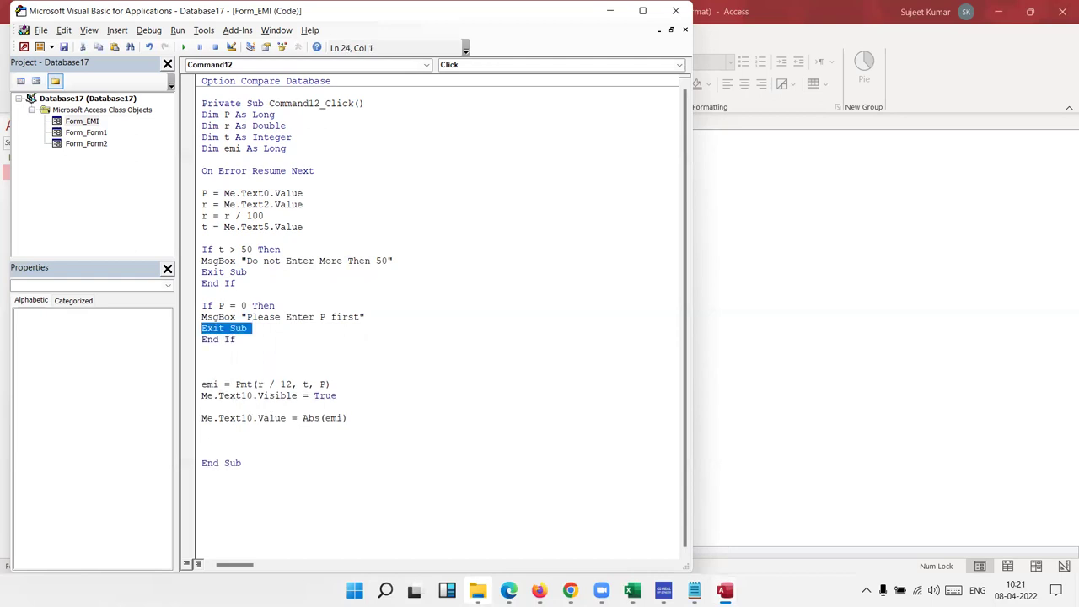
pyautogui.press('Down')
pyautogui.press('Down')
pyautogui.press('Down')
pyautogui.press('Down')
pyautogui.hotkey('shift', 'Down')
pyautogui.hotkey('shift', 'Down')
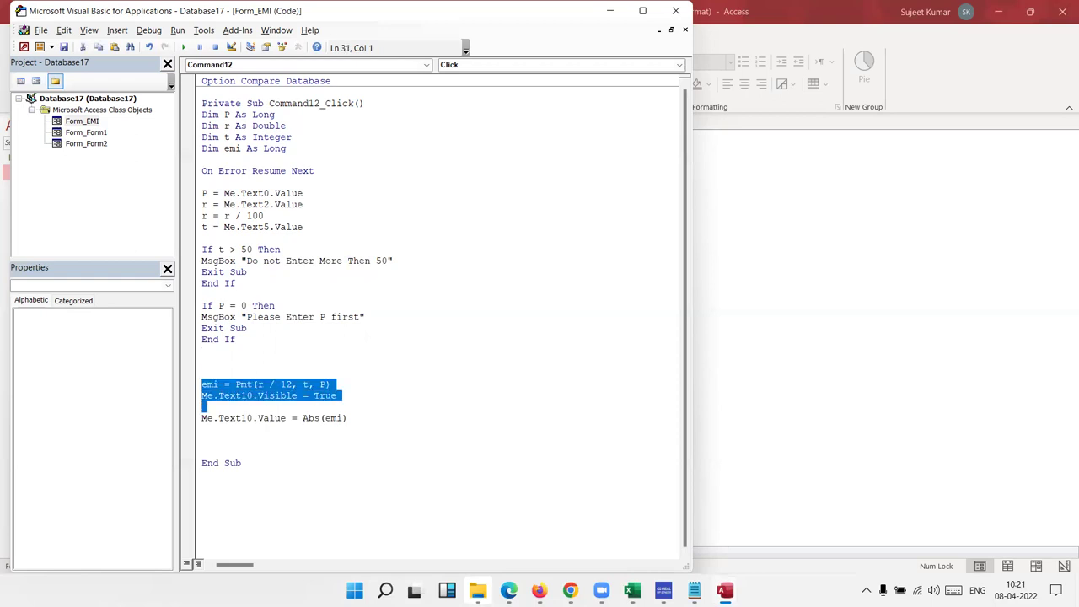
pyautogui.hotkey('shift', 'Down')
pyautogui.hotkey('shift', 'Down')
pyautogui.click(202, 361)
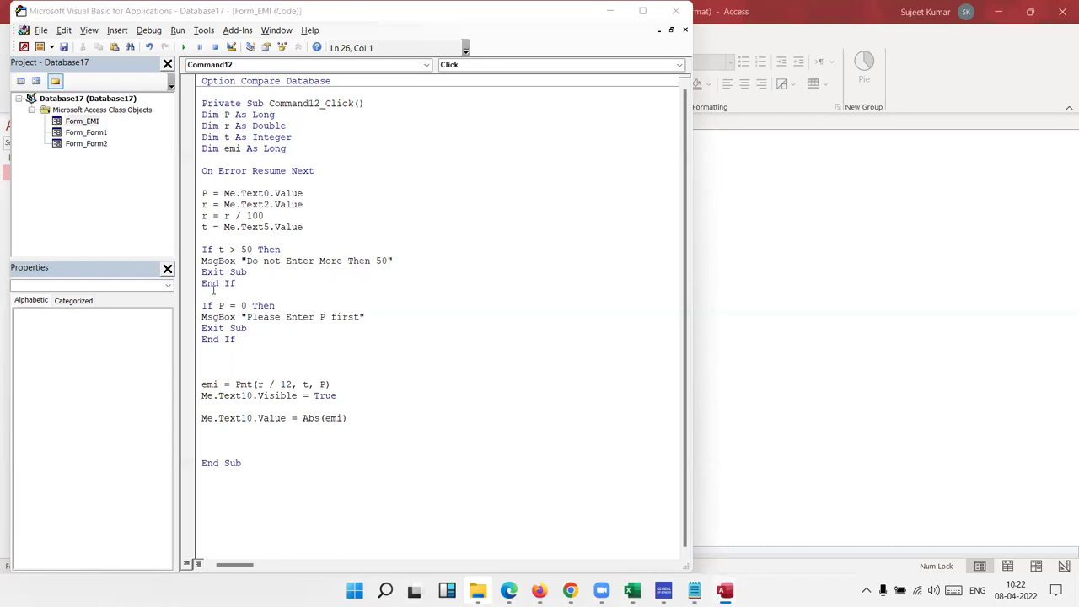
pyautogui.hotkey('alt', 'F11')
# Step: Test with Time 65, then Time 40 without P, dismissing each warning
pyautogui.click(330, 290)
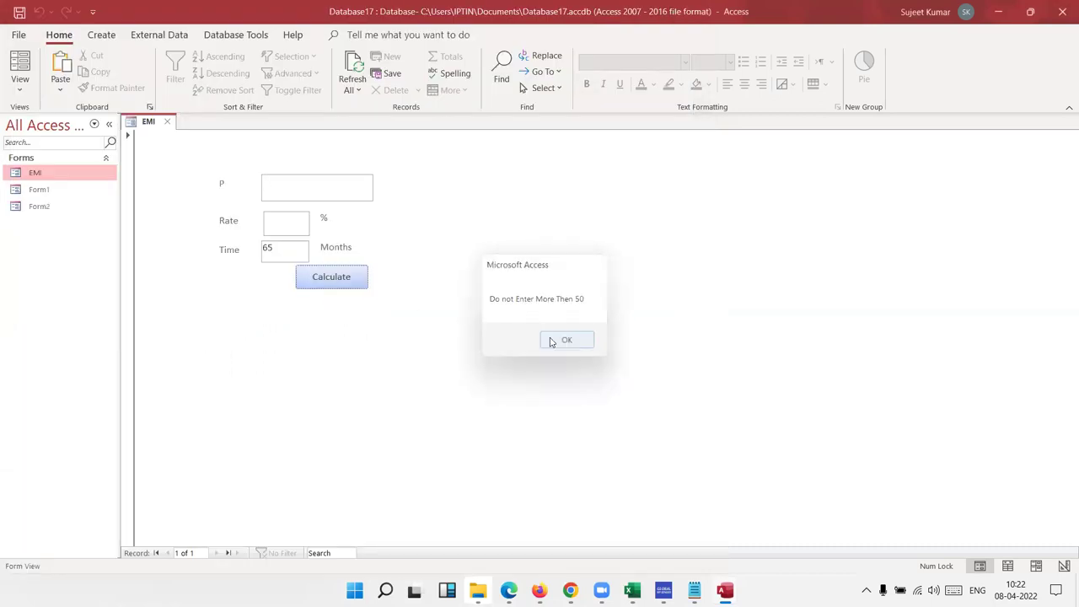
pyautogui.click(568, 341)
pyautogui.hotkey('alt', 'F11')
pyautogui.hotkey('alt', 'F11')
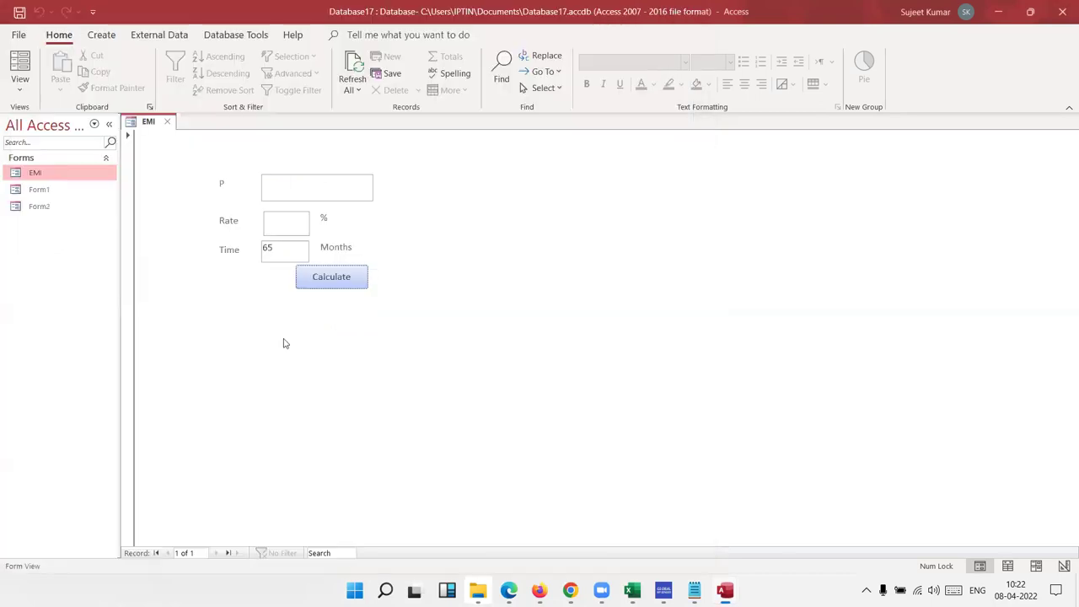
pyautogui.doubleClick(270, 248)
pyautogui.write('40')
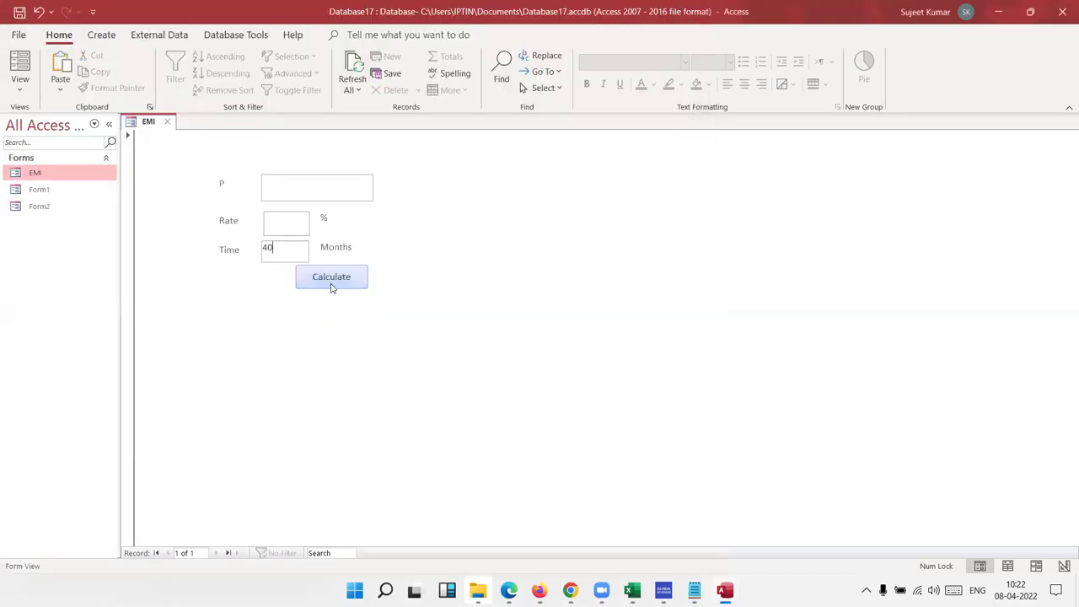
pyautogui.click(331, 284)
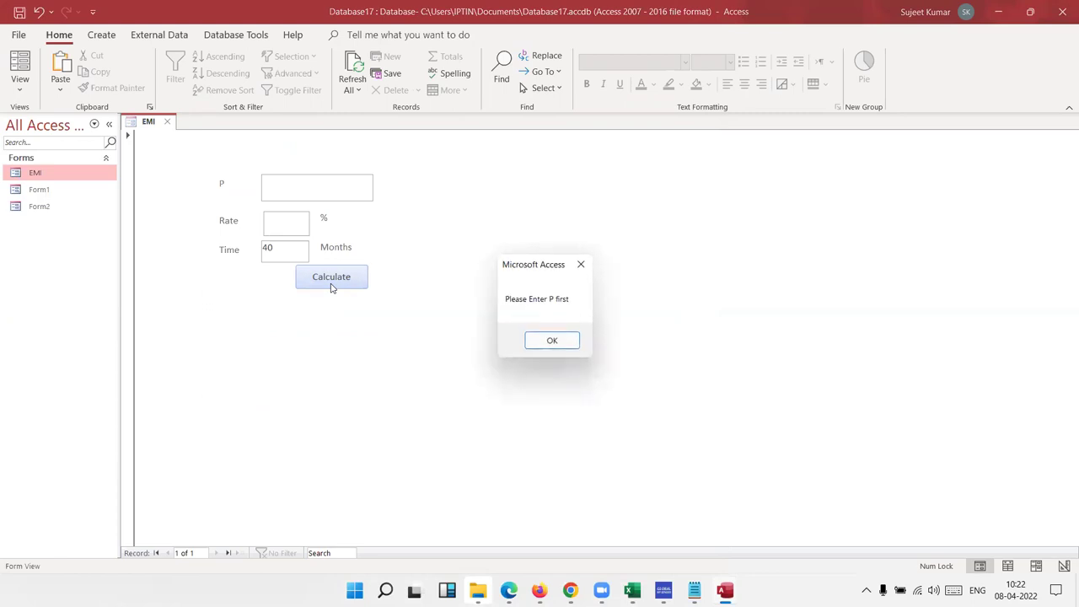
pyautogui.click(552, 340)
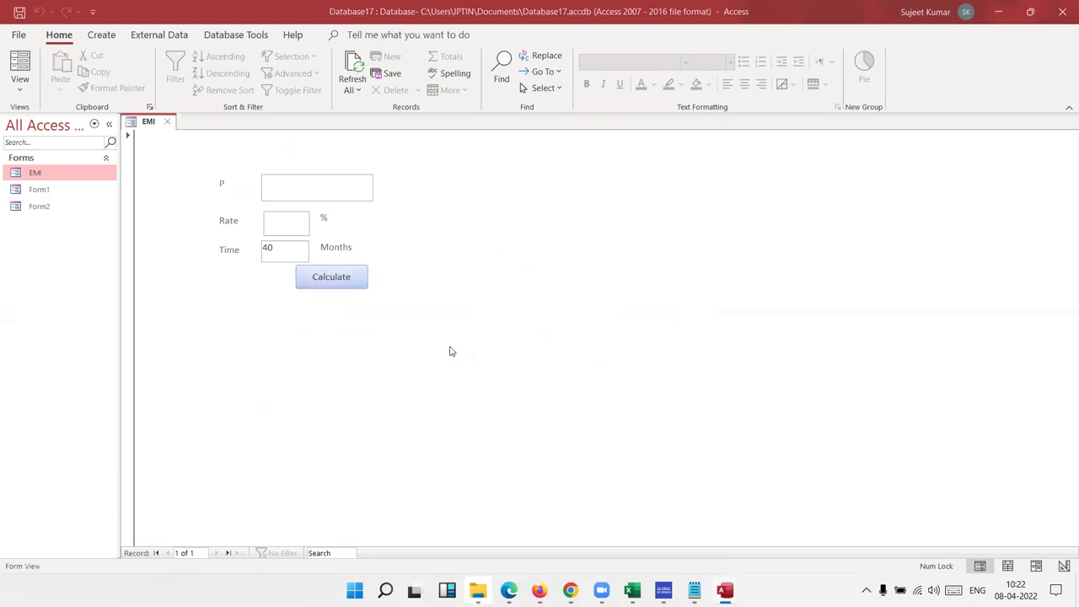
# Step: Change the check to If P = 0 Or r = 0 Then
pyautogui.hotkey('alt', 'F11')
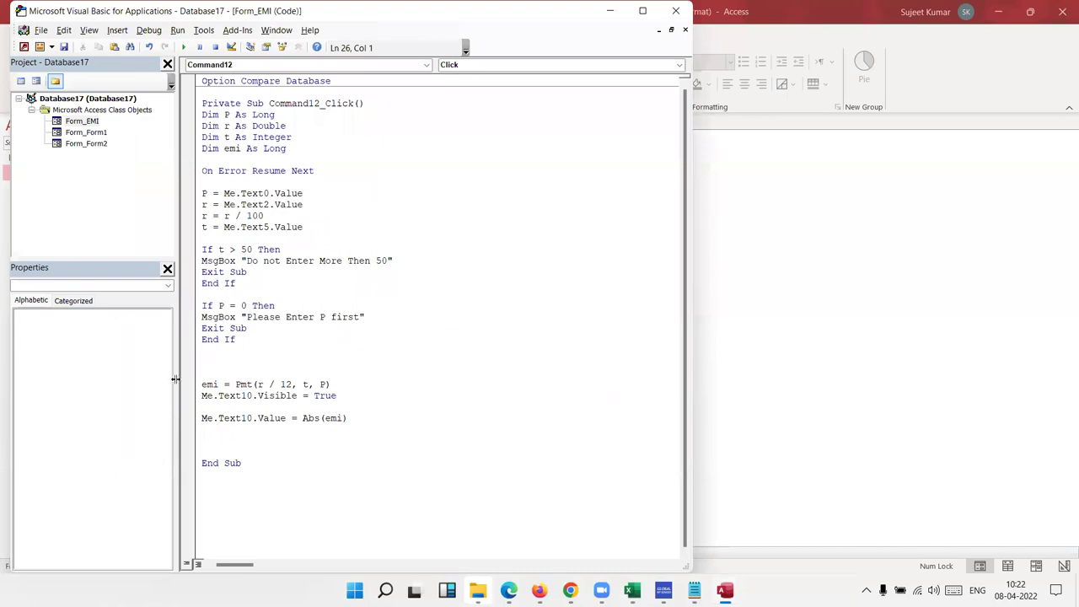
pyautogui.click(253, 305)
pyautogui.write('or r=0')
pyautogui.click(248, 348)
# Step: Test with P and Rate empty, then P 50000 with Rate empty, dismissing each warning
pyautogui.hotkey('alt', 'F11')
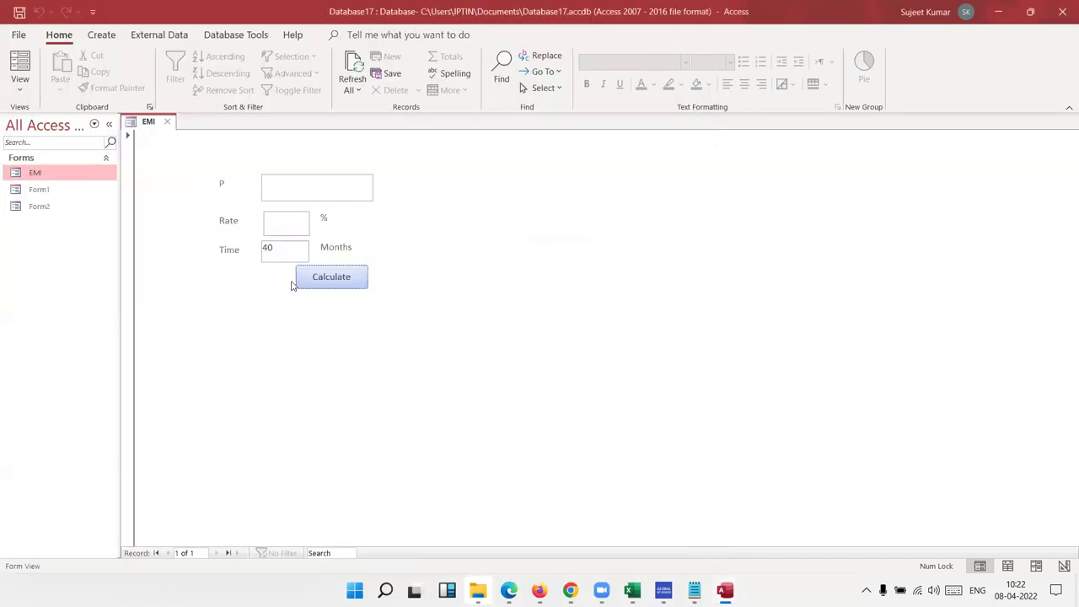
pyautogui.click(314, 287)
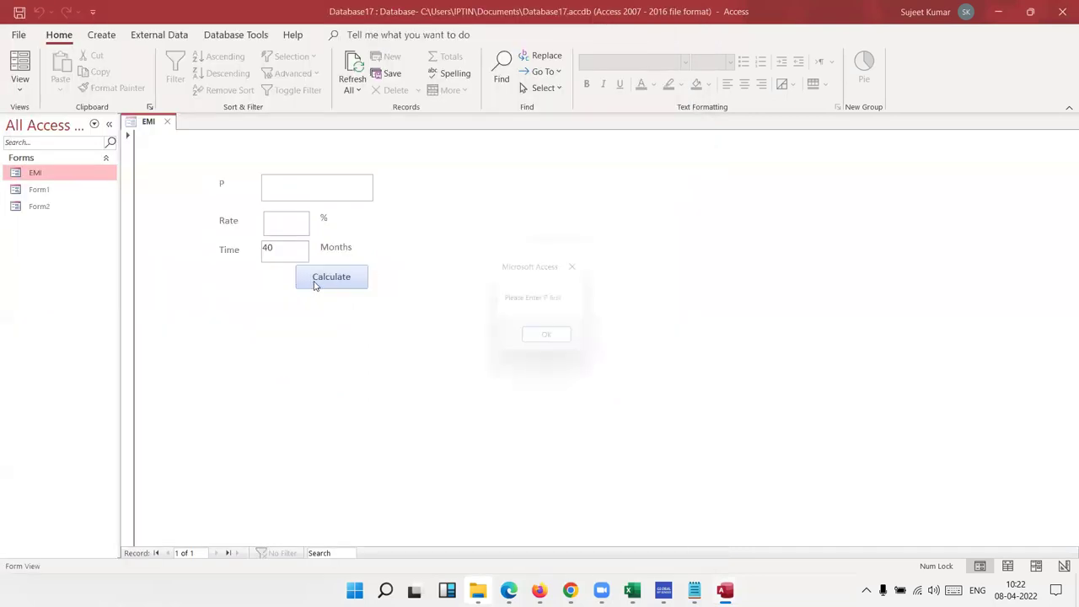
pyautogui.click(545, 337)
pyautogui.click(304, 198)
pyautogui.write('50000')
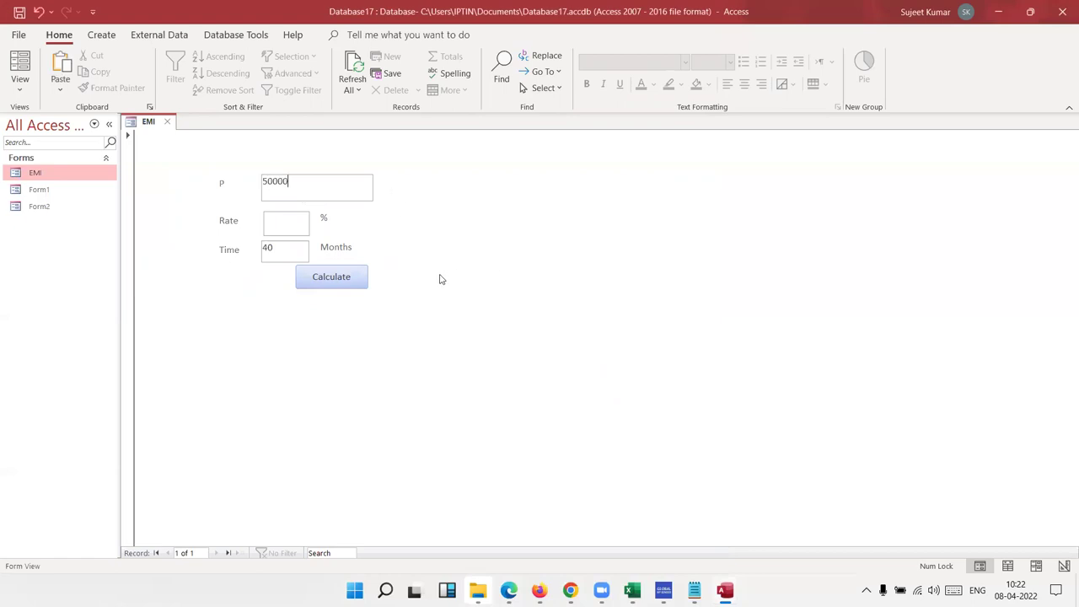
pyautogui.click(341, 272)
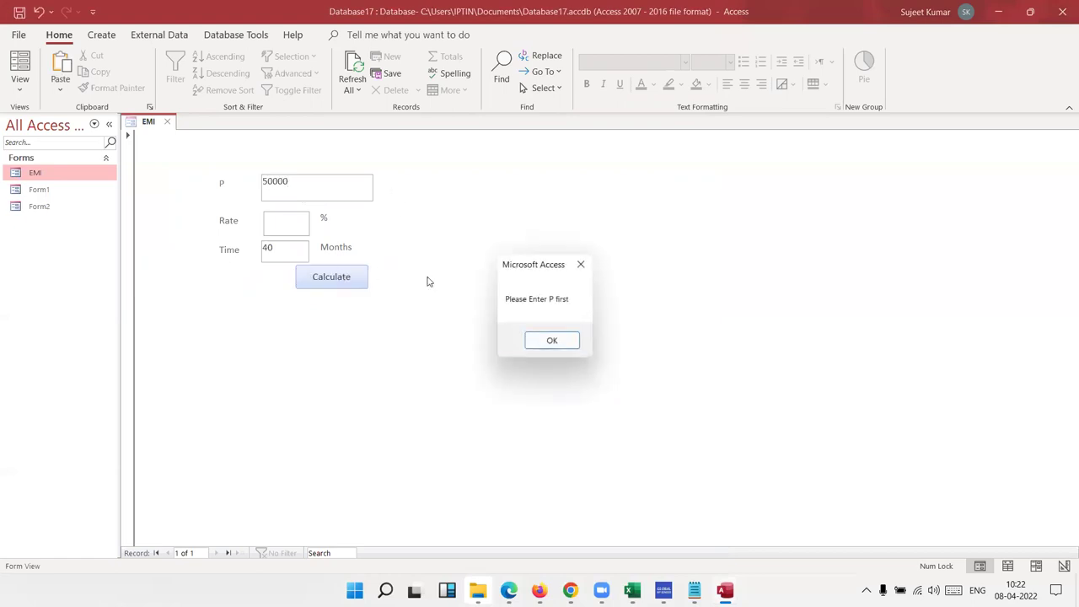
pyautogui.click(566, 338)
pyautogui.hotkey('alt', 'F11')
# Step: Insert 'or R' into the warning text, then confirm the form shows "Please Enter P or R first"
pyautogui.click(332, 317)
pyautogui.write('or R first"')
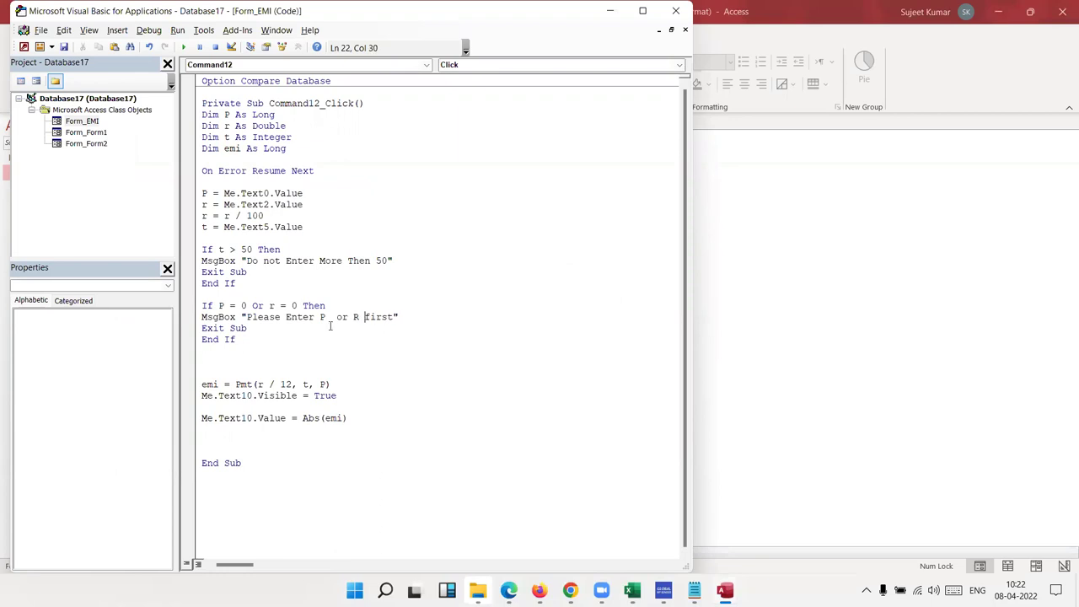
pyautogui.click(329, 342)
pyautogui.hotkey('alt', 'F11')
pyautogui.click(309, 287)
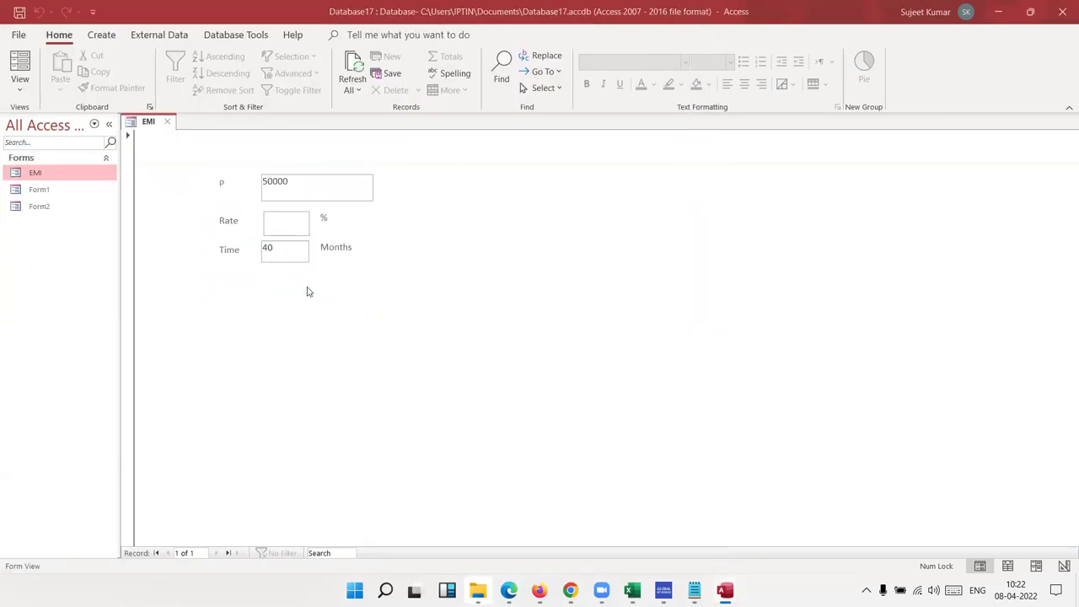
pyautogui.click(561, 339)
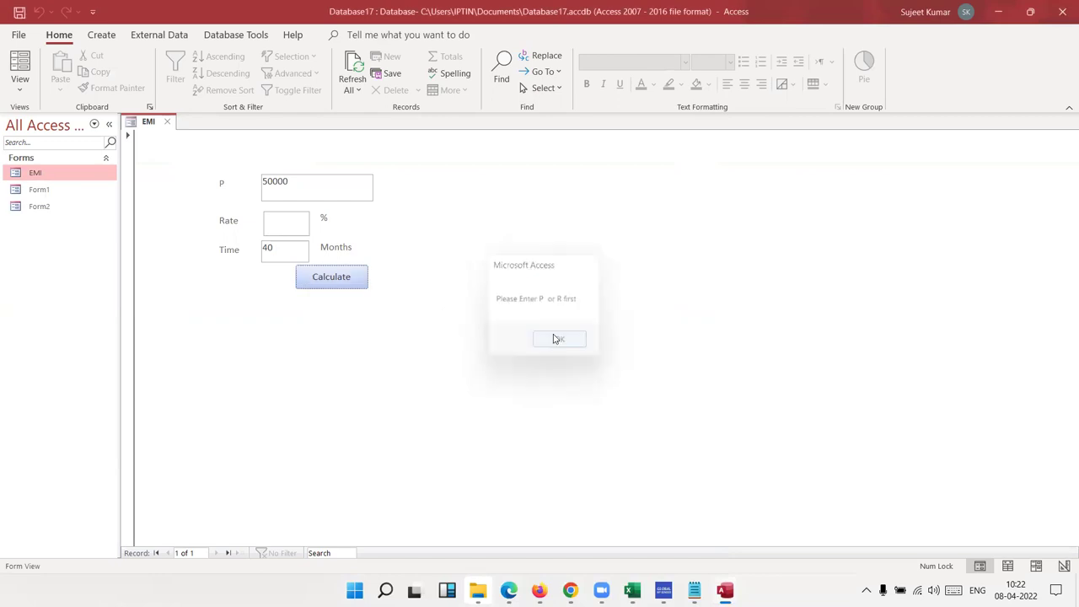
pyautogui.hotkey('alt', 'F11')
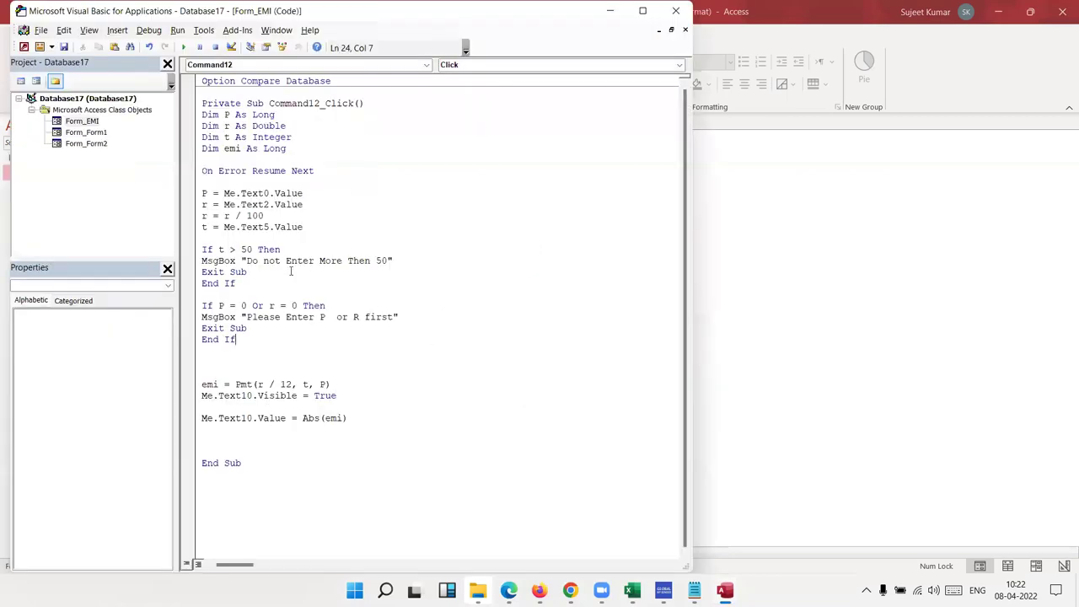
pyautogui.moveTo(201, 249); pyautogui.dragTo(213, 249)
pyautogui.click(229, 272)
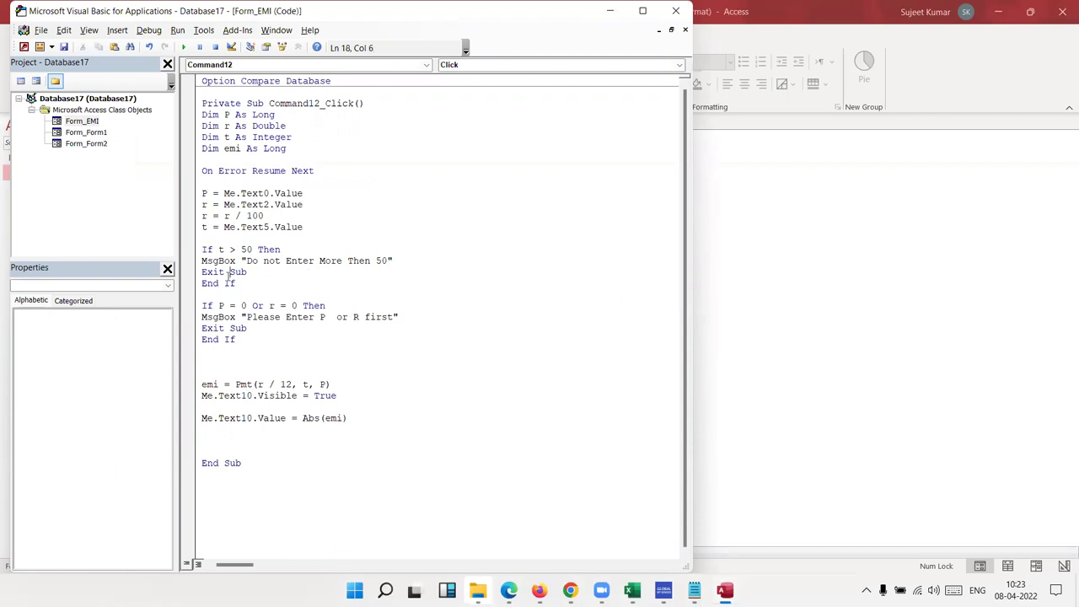
pyautogui.doubleClick(207, 249)
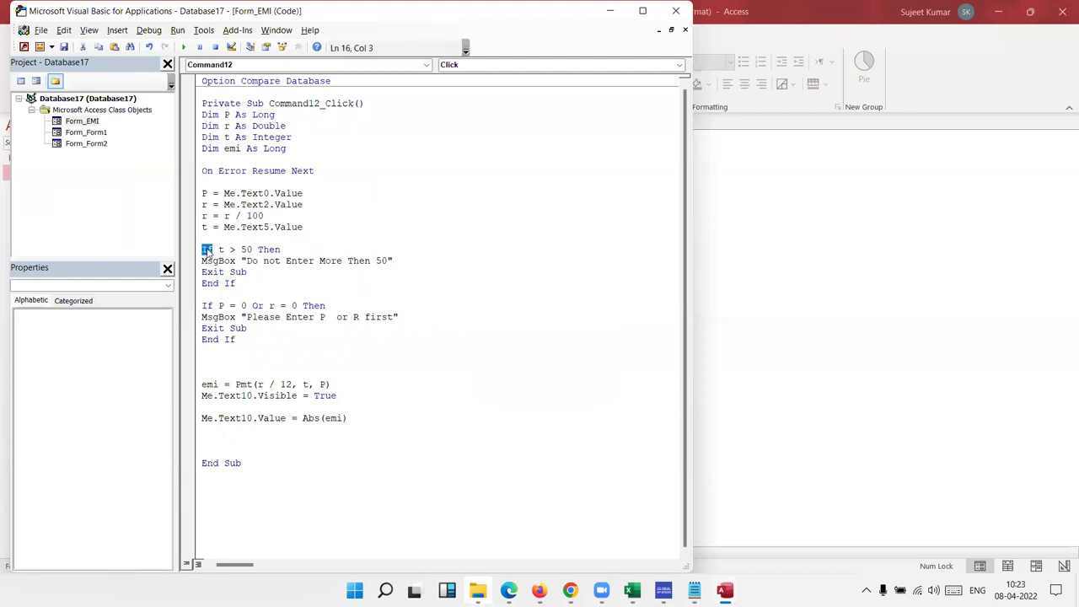
pyautogui.moveTo(213, 250); pyautogui.dragTo(248, 250)
pyautogui.click(262, 250)
pyautogui.click(259, 271)
pyautogui.moveTo(259, 272); pyautogui.dragTo(192, 259)
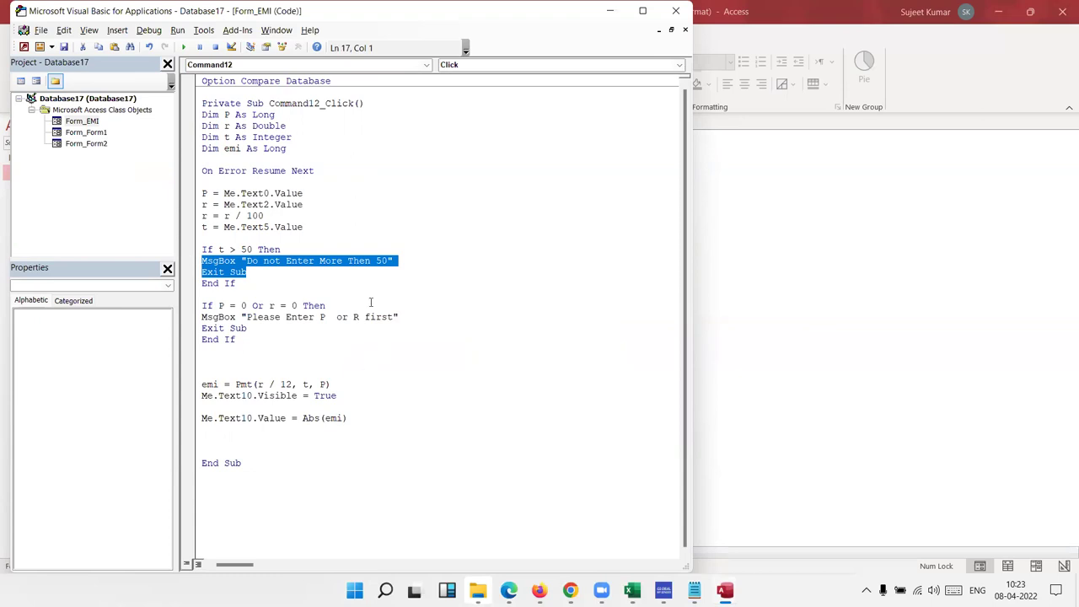
pyautogui.click(334, 346)
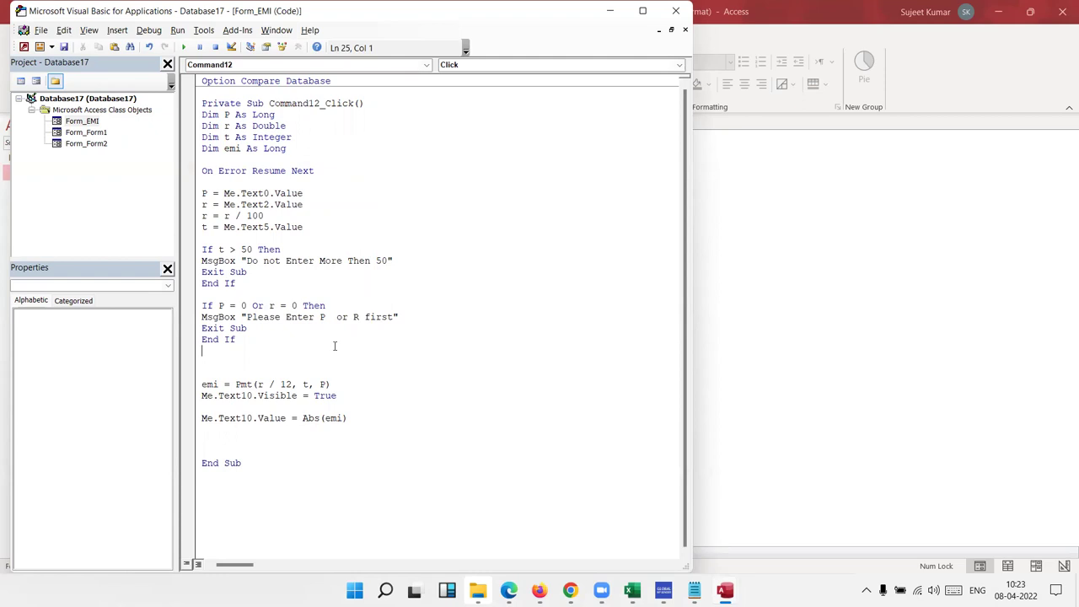
pyautogui.click(568, 582)
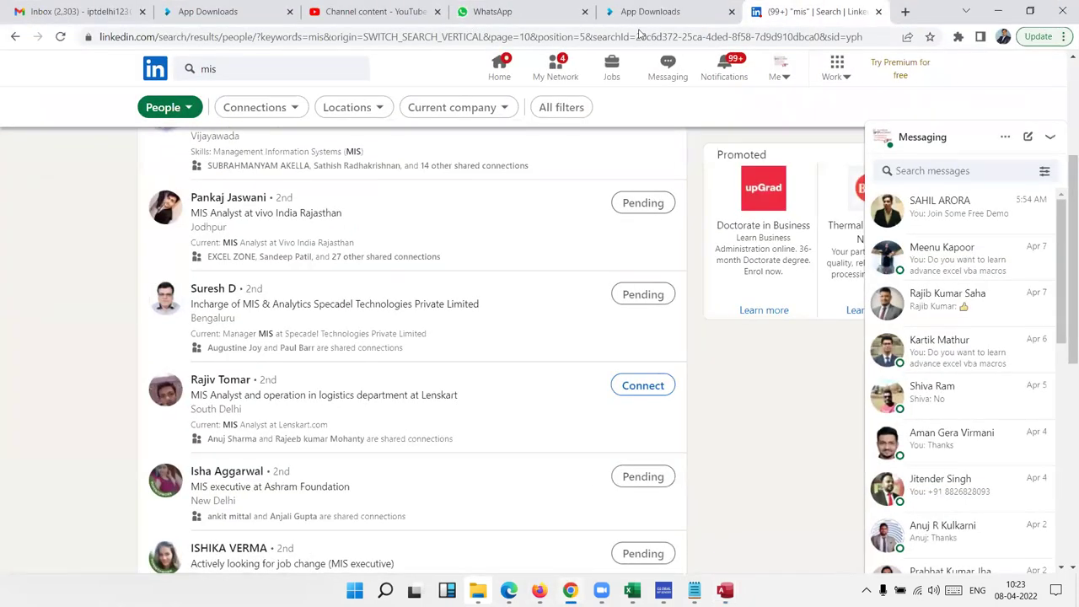
# Step: In a new tab, type 'excel vba' and search the 'excel vba functions list' suggestion
pyautogui.click(905, 11)
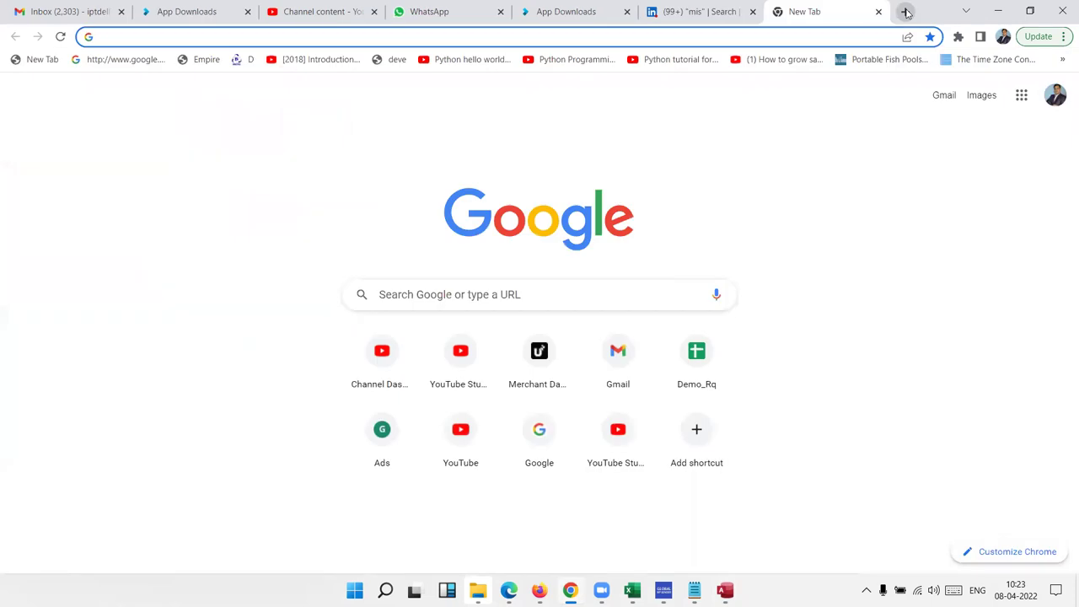
pyautogui.write('g')
pyautogui.press('BackSpace')
pyautogui.press('BackSpace')
pyautogui.write('excel ')
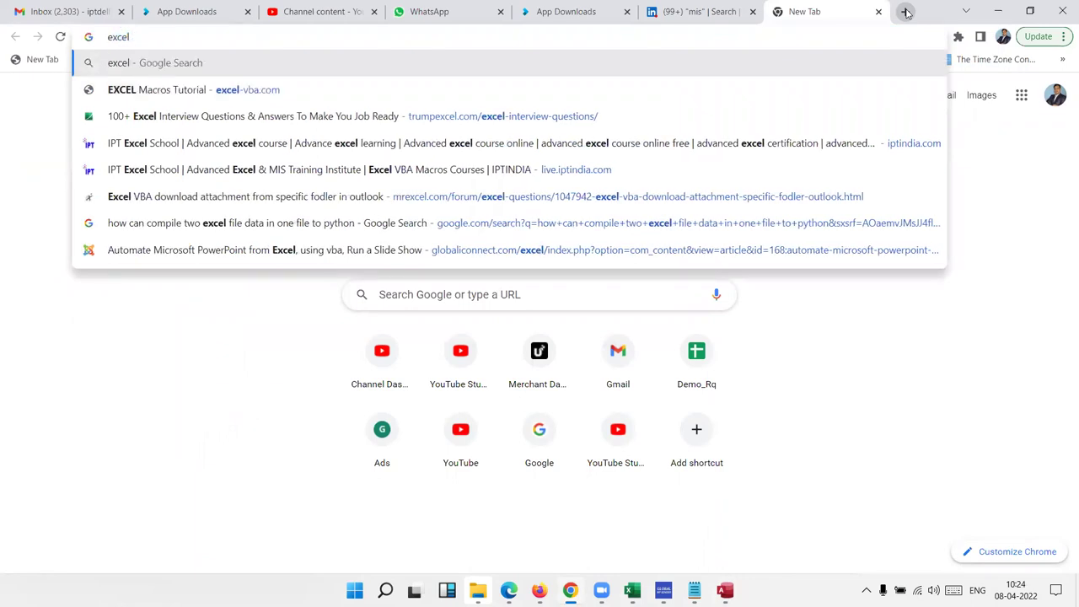
pyautogui.write('vba')
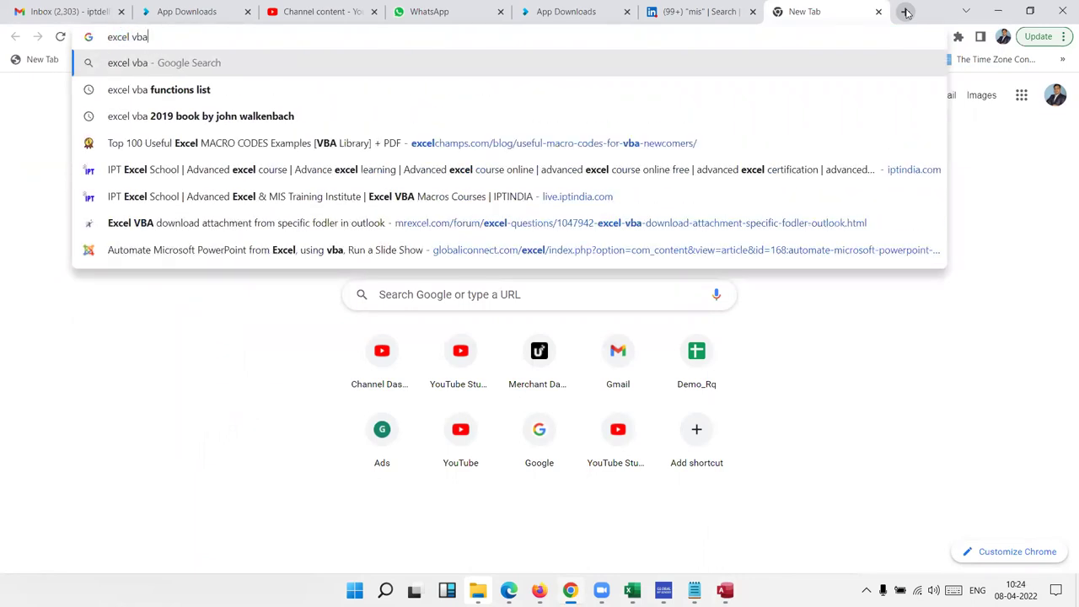
pyautogui.press('Down')
pyautogui.press('Return')
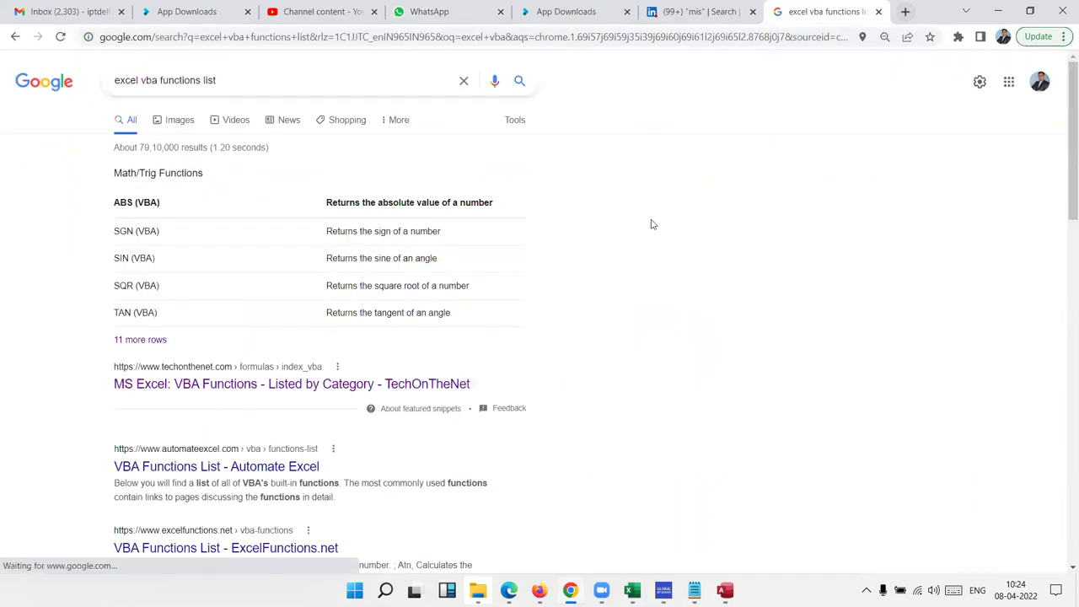
# Step: Open TechOnTheNet's MS Excel VBA Functions by Category page and browse to the Logical Functions table
pyautogui.click(249, 386)
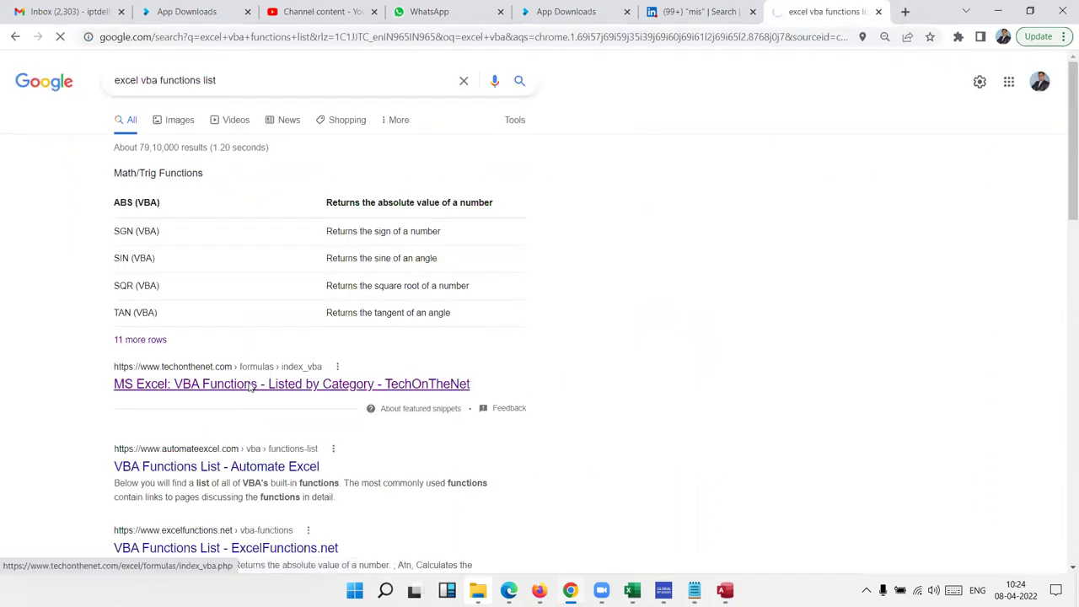
pyautogui.scroll(-10, 244, 359)
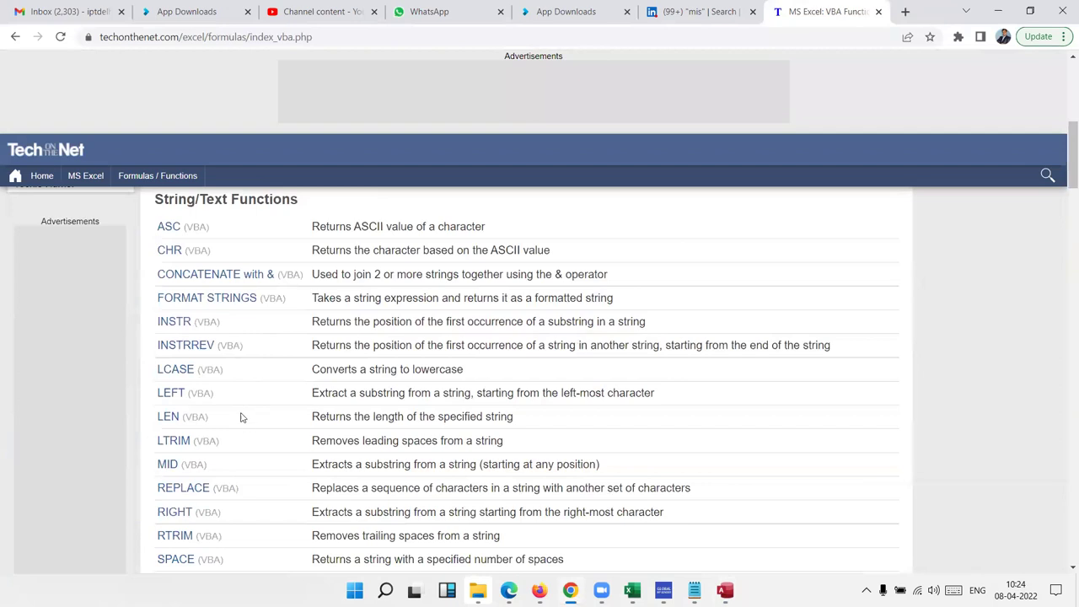
pyautogui.scroll(-3, 241, 417)
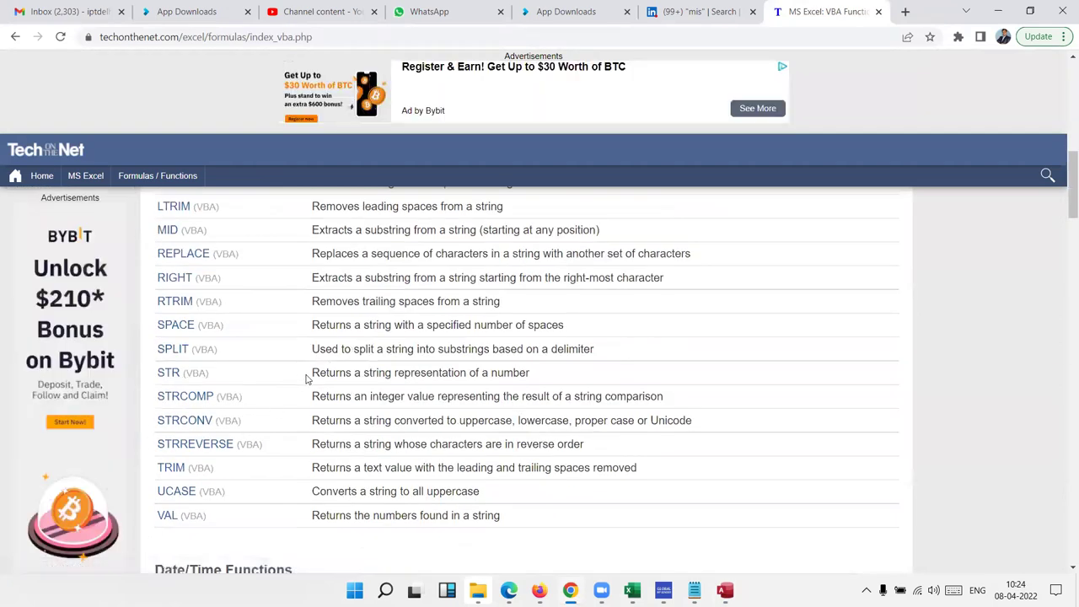
pyautogui.scroll(5, 306, 374)
pyautogui.scroll(-3, 284, 354)
pyautogui.scroll(-8, 284, 353)
pyautogui.scroll(3, 257, 373)
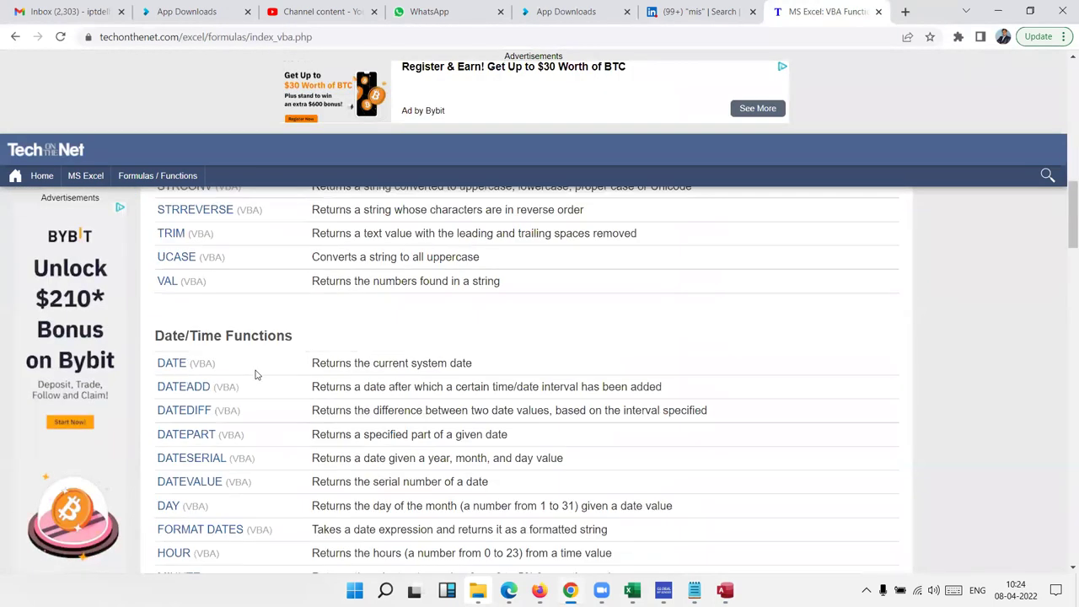
pyautogui.scroll(-8, 196, 323)
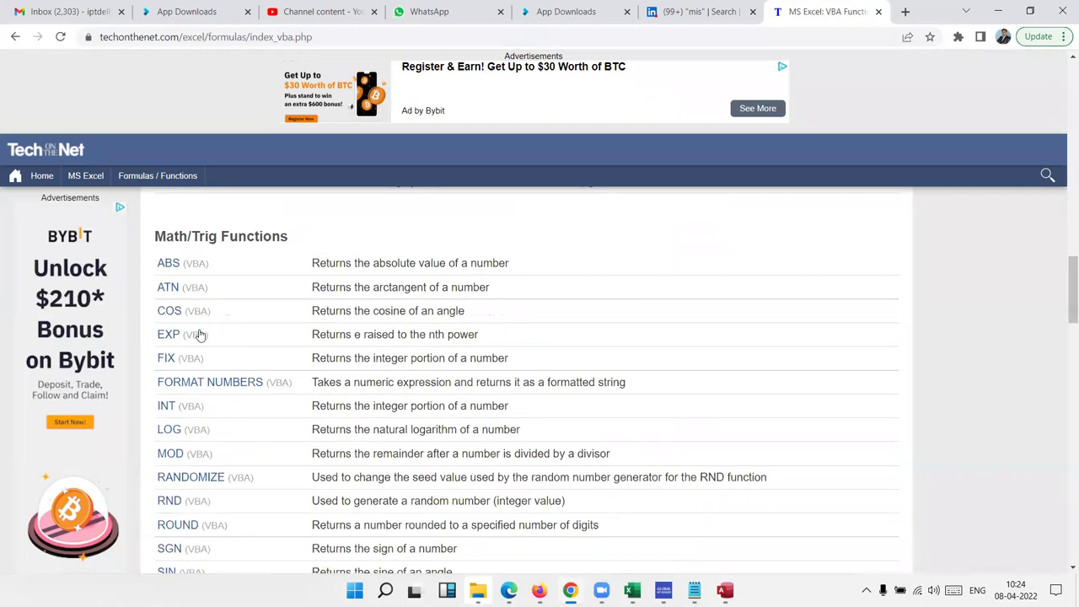
pyautogui.scroll(5, 198, 337)
pyautogui.scroll(6, 200, 338)
pyautogui.scroll(6, 199, 338)
pyautogui.scroll(-10, 200, 341)
pyautogui.scroll(-3, 199, 345)
pyautogui.scroll(-7, 200, 348)
pyautogui.scroll(1, 199, 345)
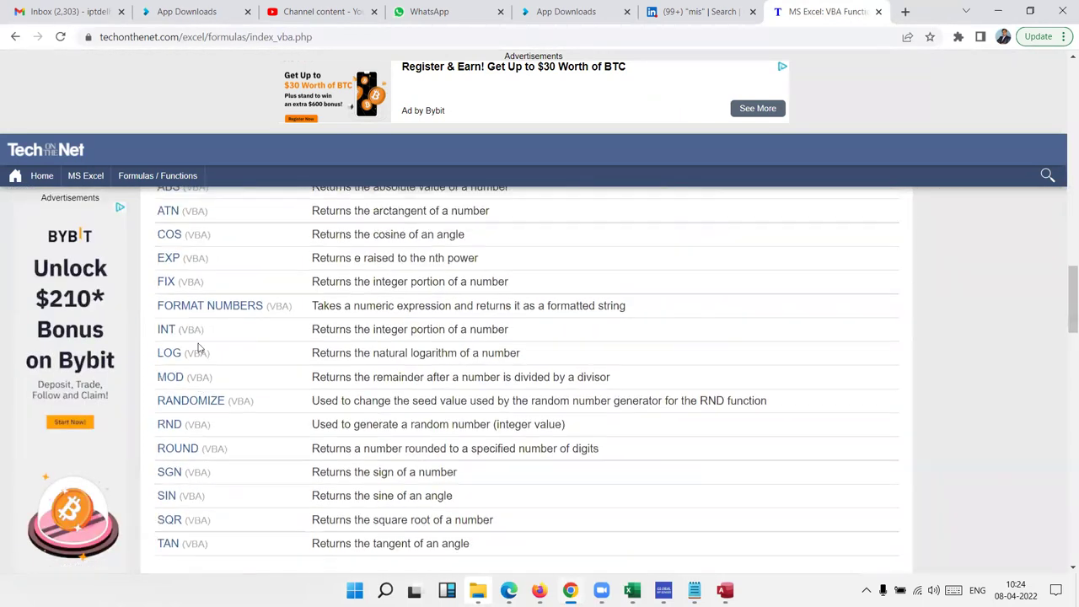
pyautogui.scroll(-7, 197, 345)
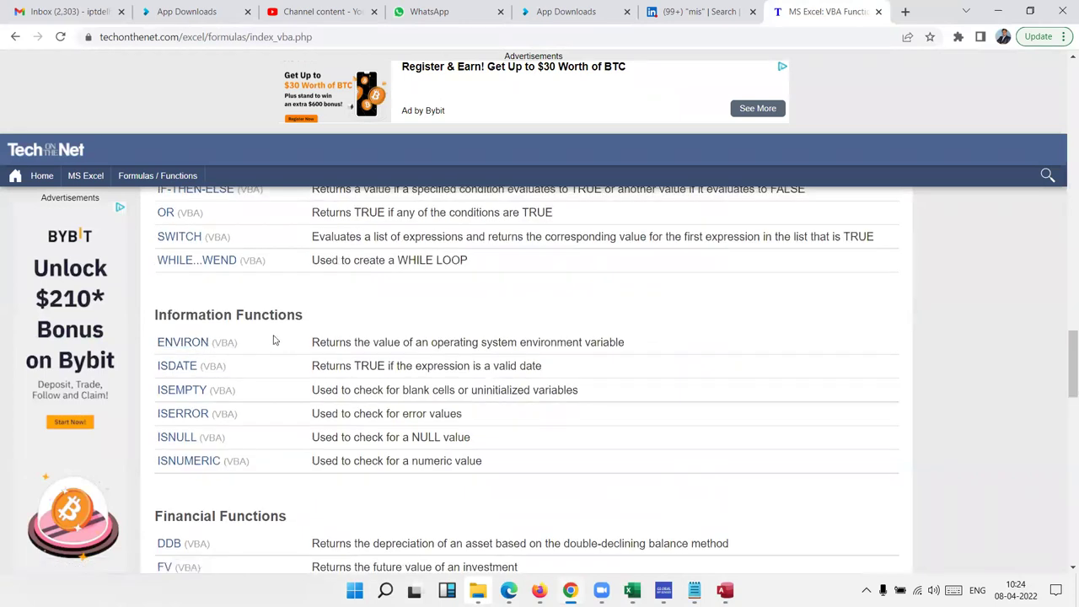
pyautogui.scroll(-3, 273, 338)
pyautogui.scroll(1, 274, 339)
pyautogui.scroll(5, 273, 340)
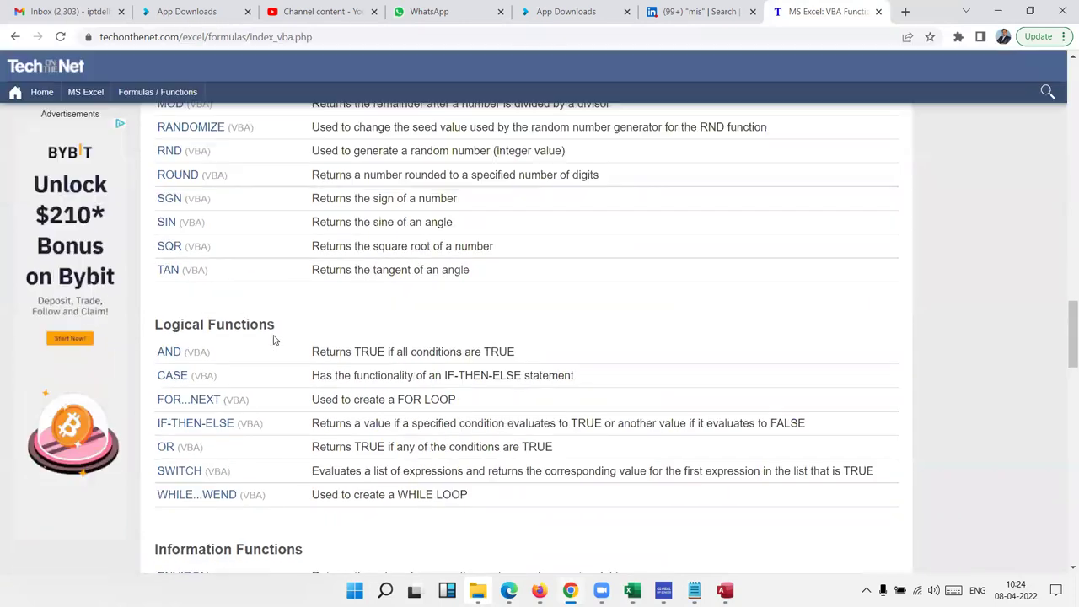
# Step: Open the IF-THEN-ELSE Statement (VBA) tutorial and highlight condition_2 in its syntax
pyautogui.click(189, 423)
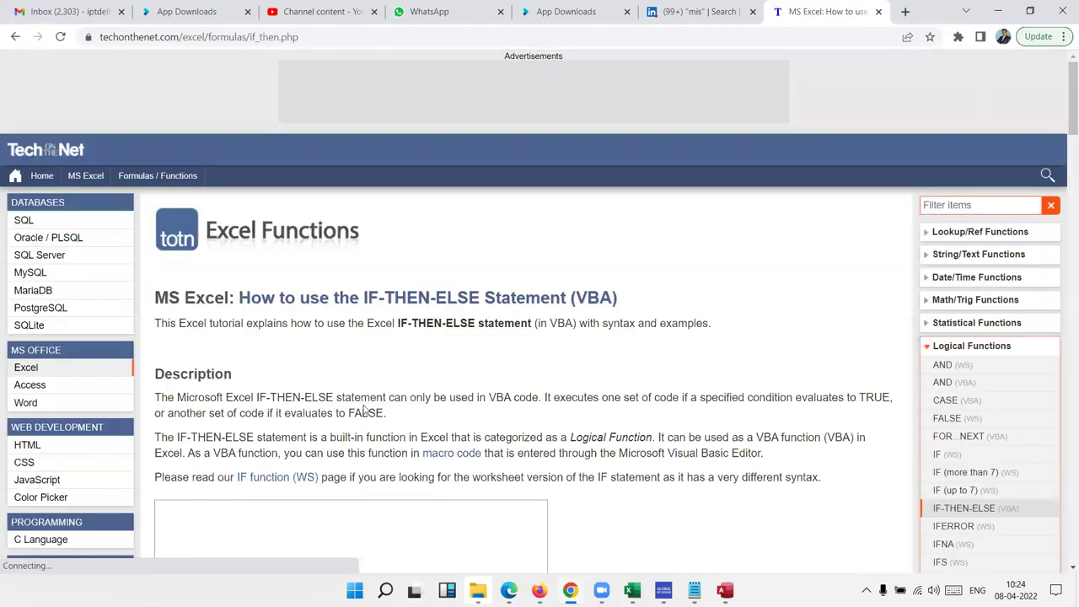
pyautogui.scroll(-3, 373, 369)
pyautogui.scroll(-4, 379, 362)
pyautogui.scroll(3, 371, 348)
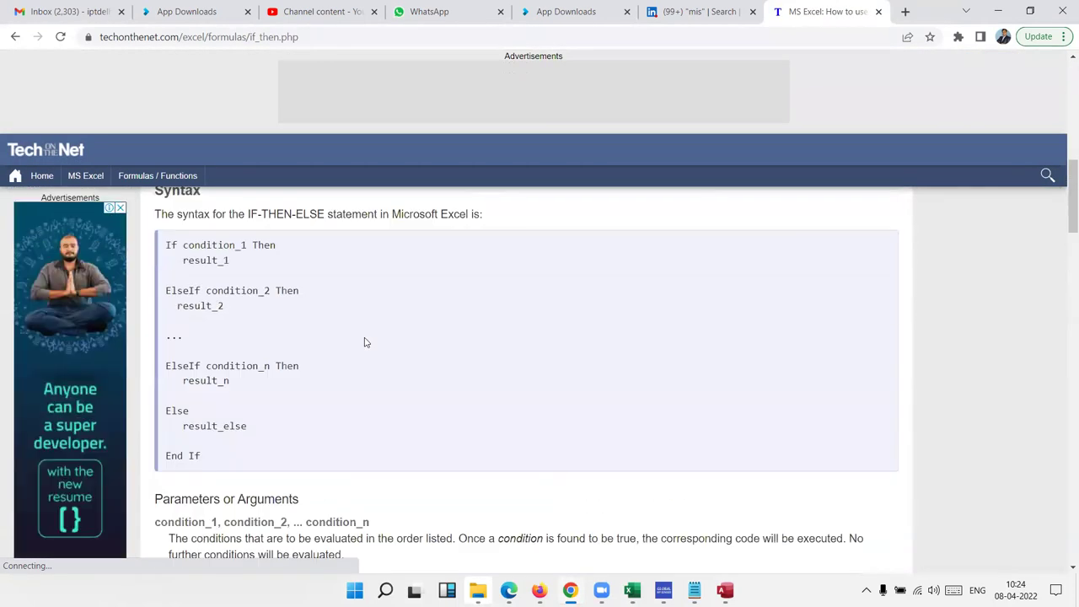
pyautogui.doubleClick(264, 291)
# Step: Read down through the examples to the end of Example#2, then select the page's web address
pyautogui.scroll(-5, 268, 333)
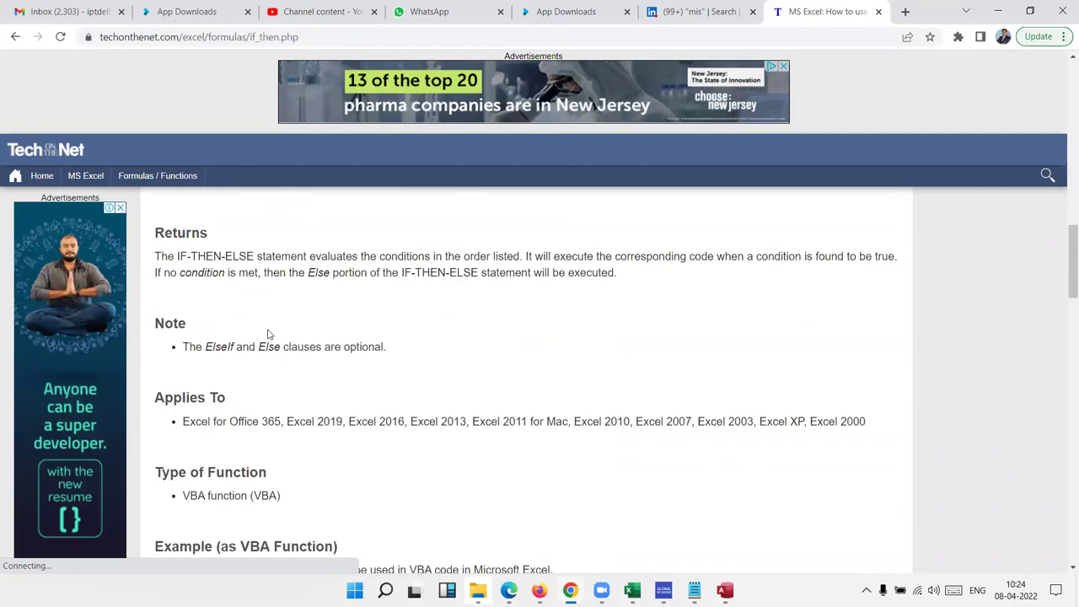
pyautogui.scroll(-3, 268, 334)
pyautogui.scroll(-3, 270, 346)
pyautogui.scroll(-3, 274, 358)
pyautogui.scroll(-5, 274, 359)
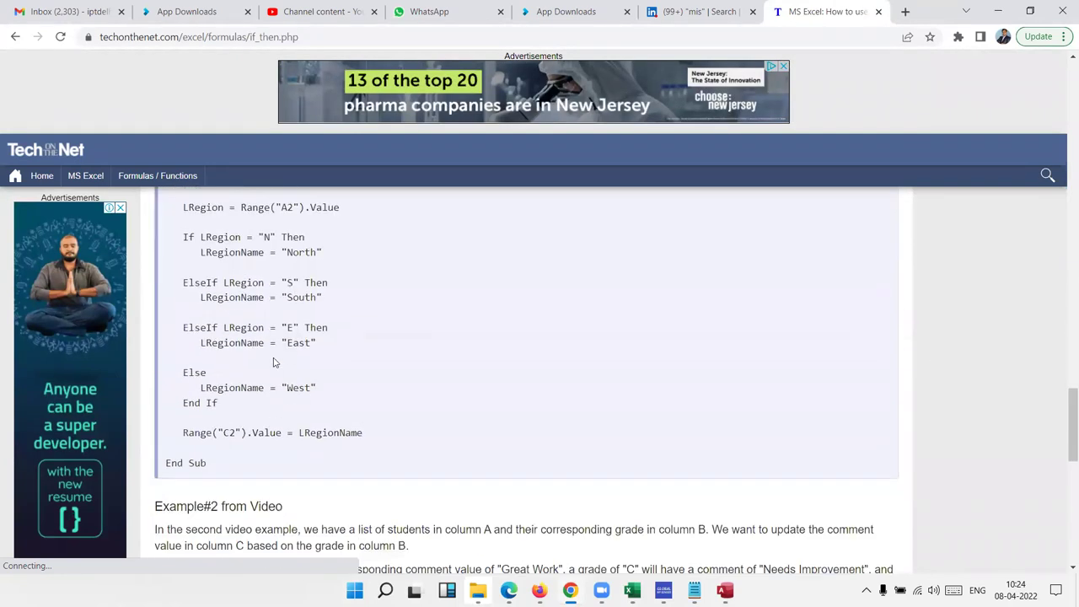
pyautogui.scroll(-5, 273, 354)
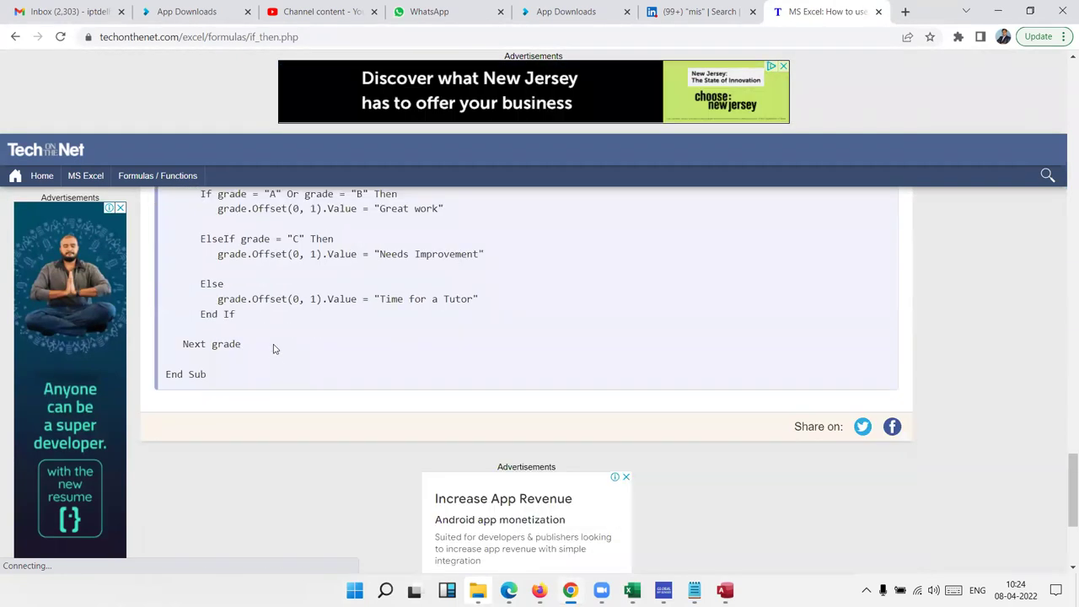
pyautogui.click(234, 36)
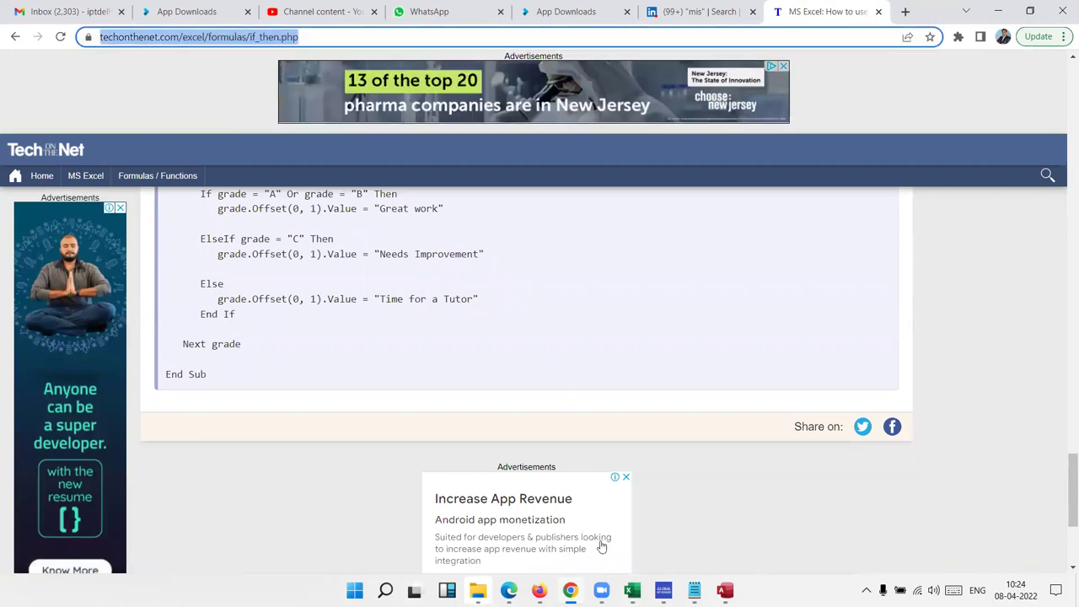